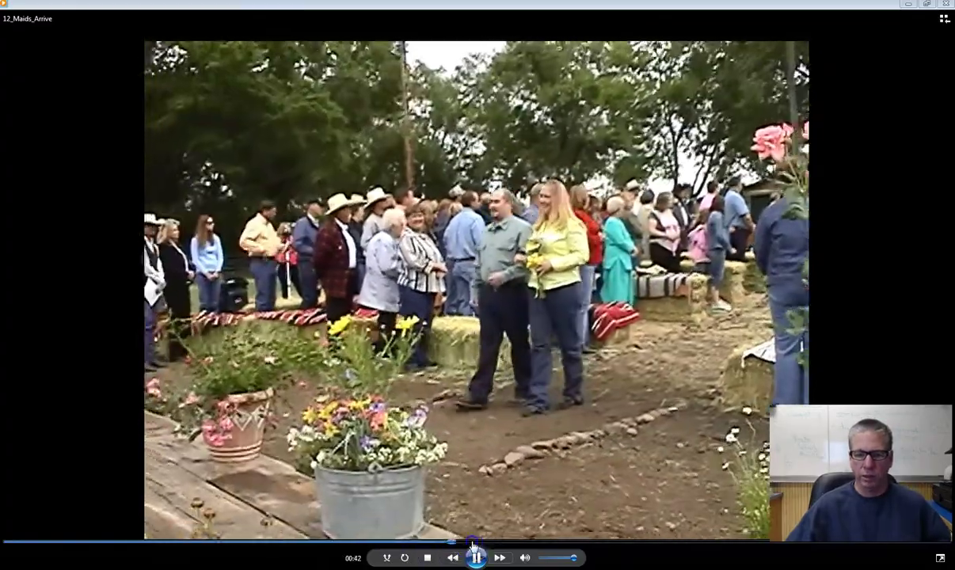
Step: Skim the 12_Maids_Arrive video ahead to the wide shot of gathered guests near 01:22
click(471, 541)
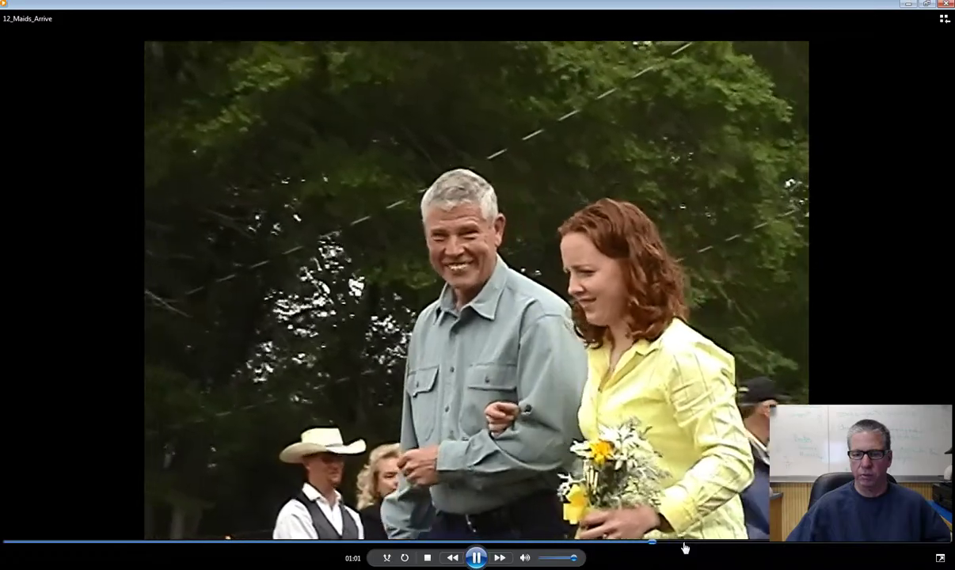
click(684, 542)
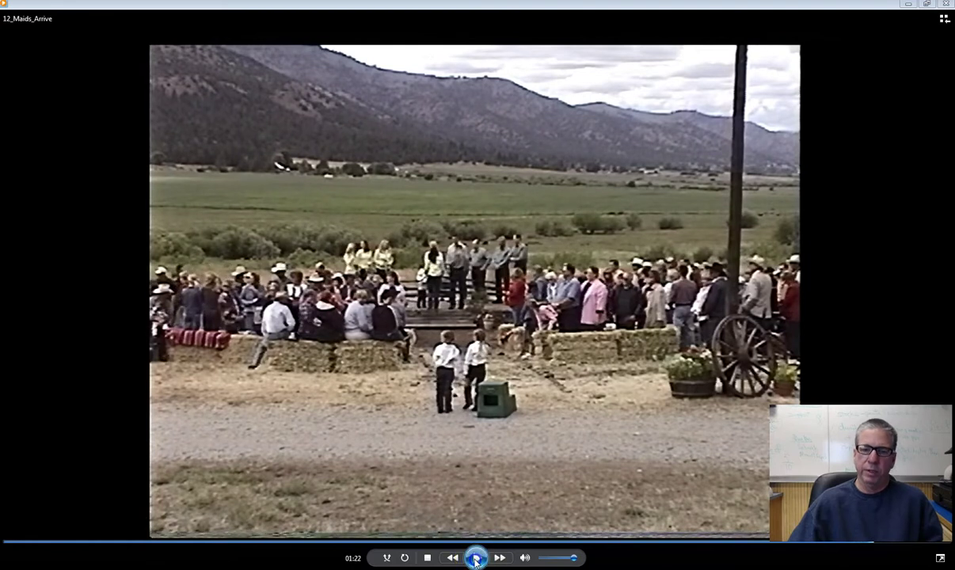
Step: Pause the video at 01:22 and close the player to return to the YEAR_2015_2016 folder
click(475, 560)
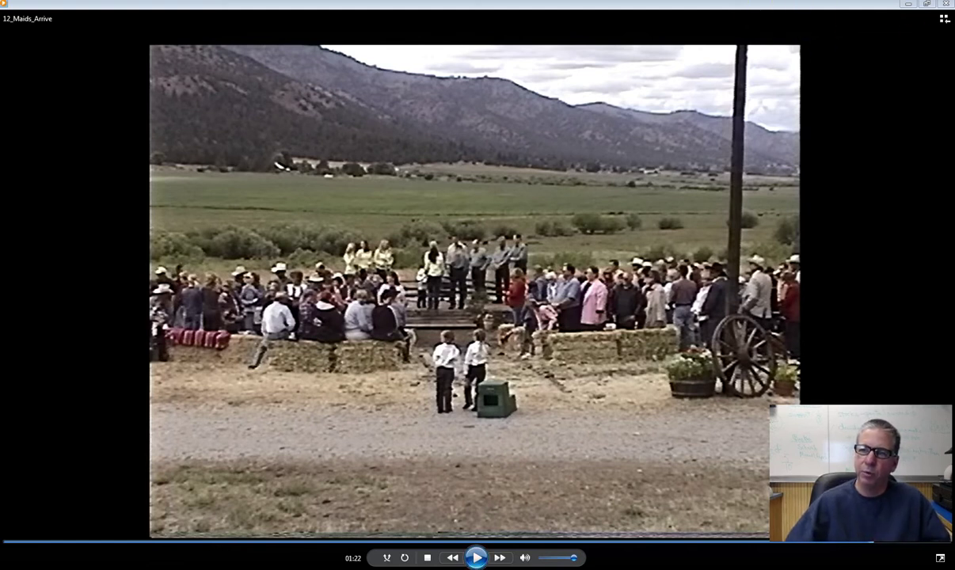
click(908, 7)
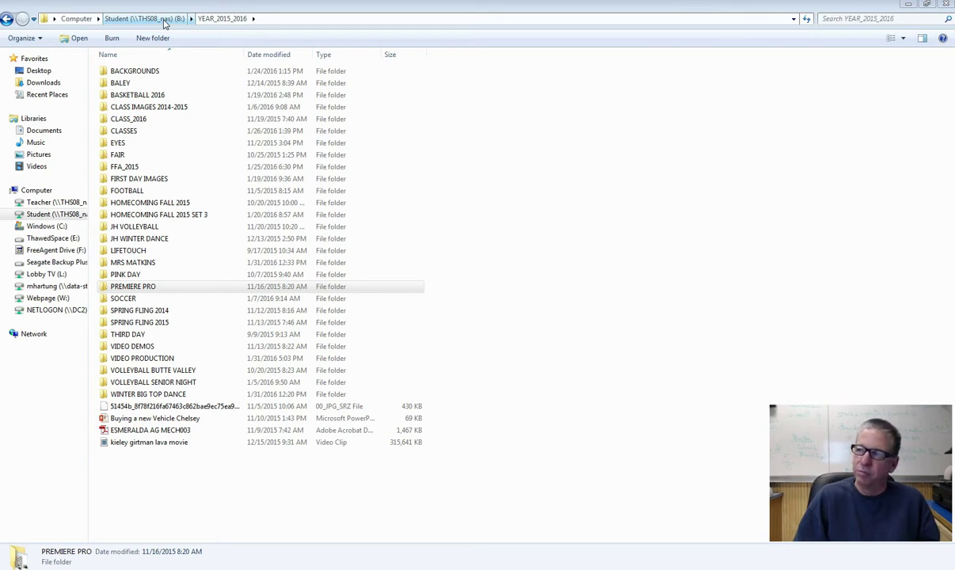
Step: Navigate into VIDEO PRODUCTION > WEDDING > MATCHING ACTION 1 to show the Camera 1–5 folders
double_click(109, 357)
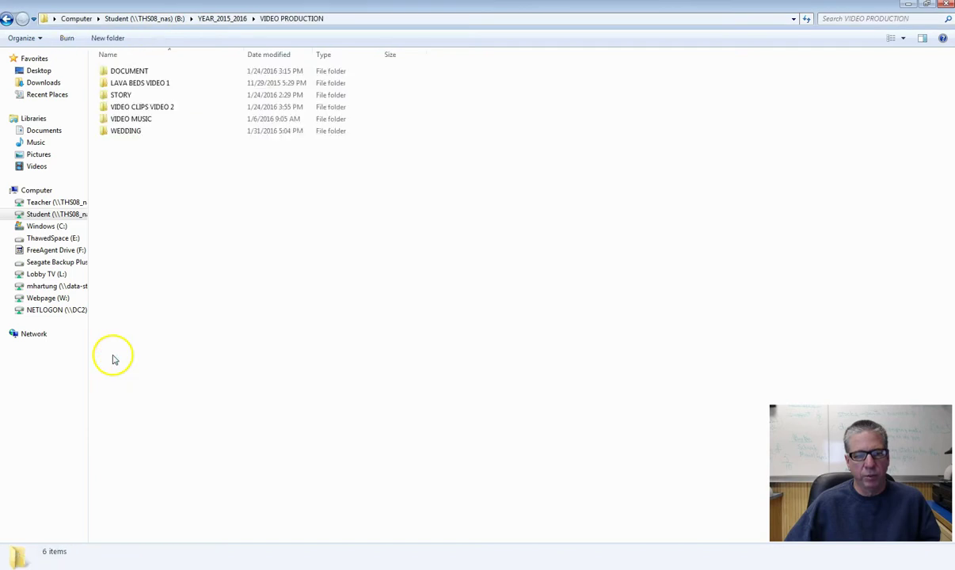
click(103, 133)
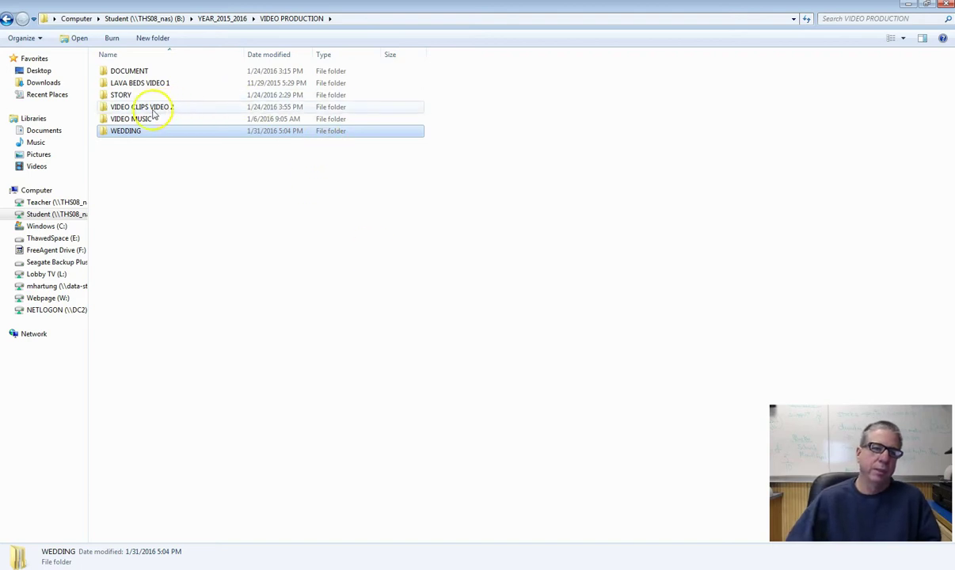
double_click(105, 133)
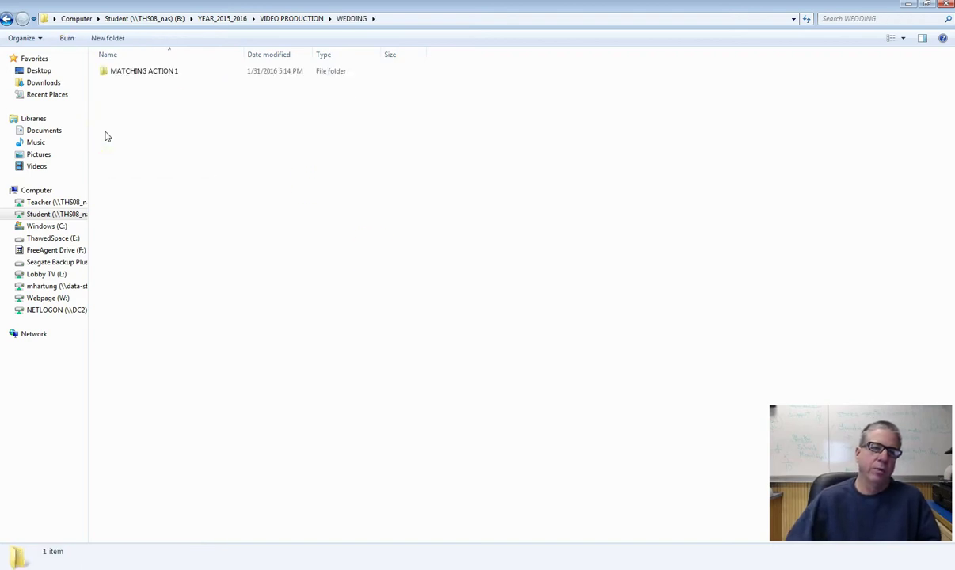
double_click(110, 76)
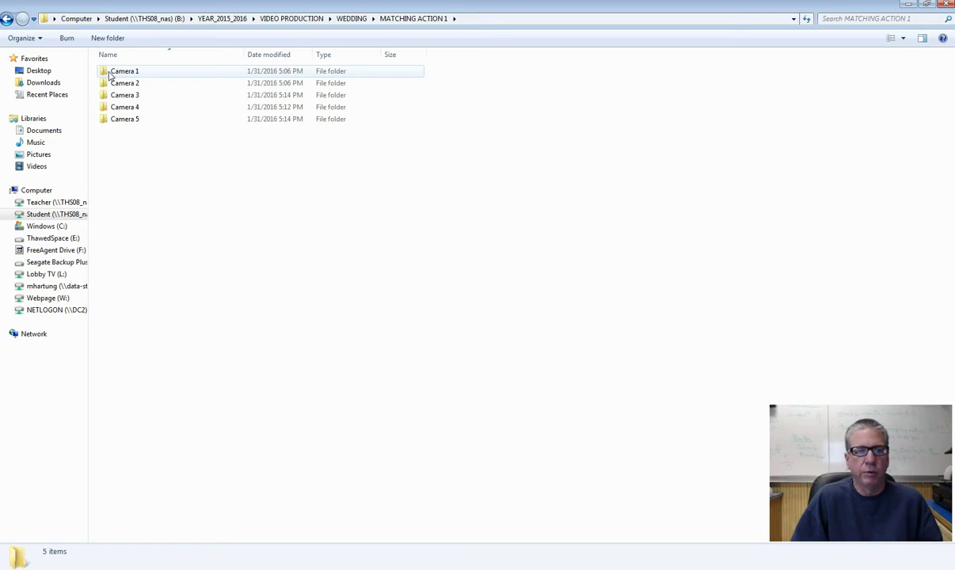
click(60, 553)
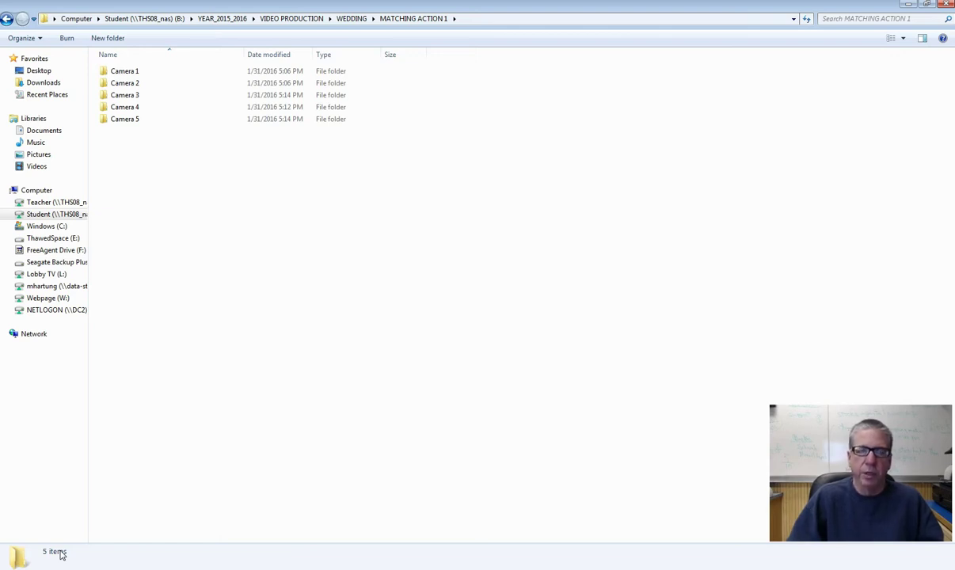
Step: Open the Camera 1 folder, close the leftover video, and preview c1_maids_arrive_7
click(103, 73)
double_click(103, 73)
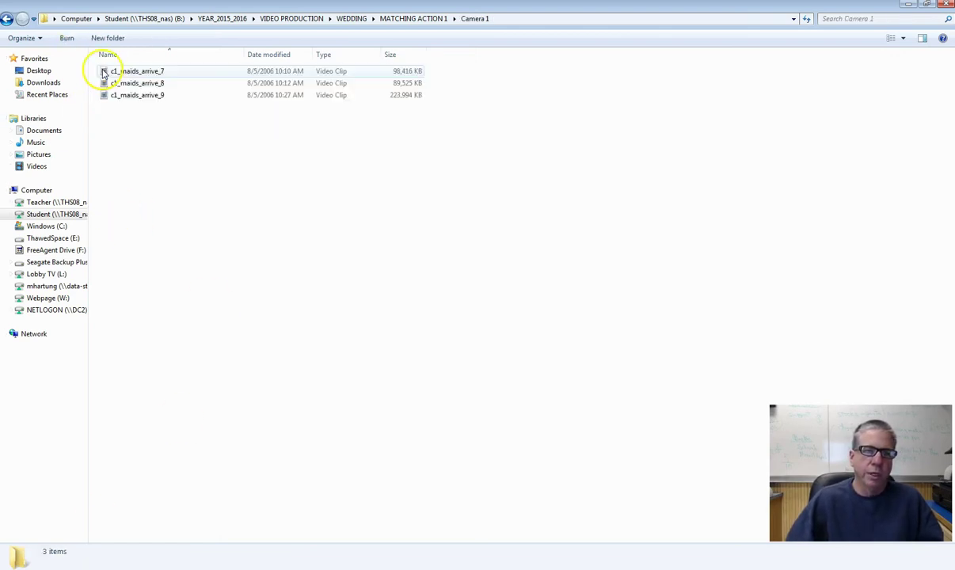
click(113, 74)
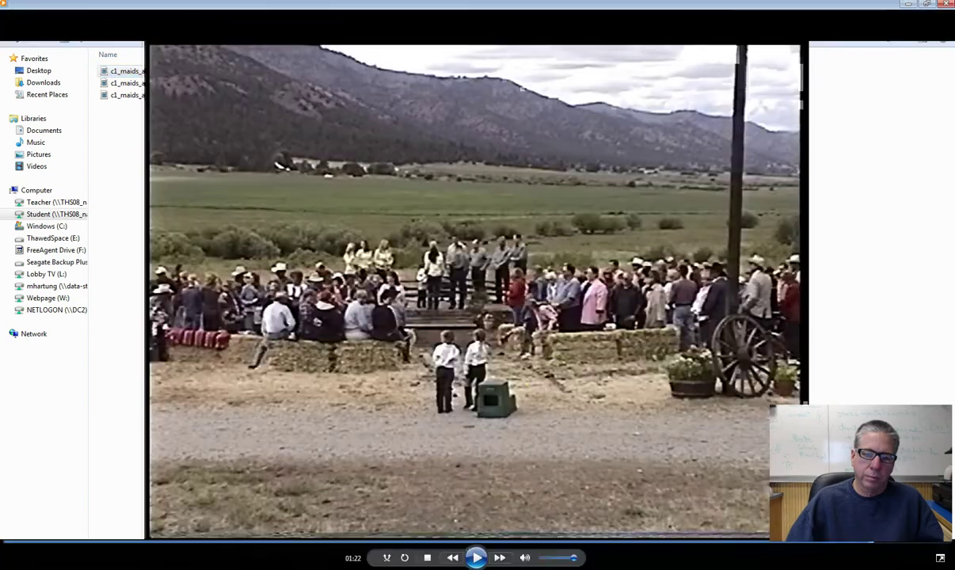
click(947, 5)
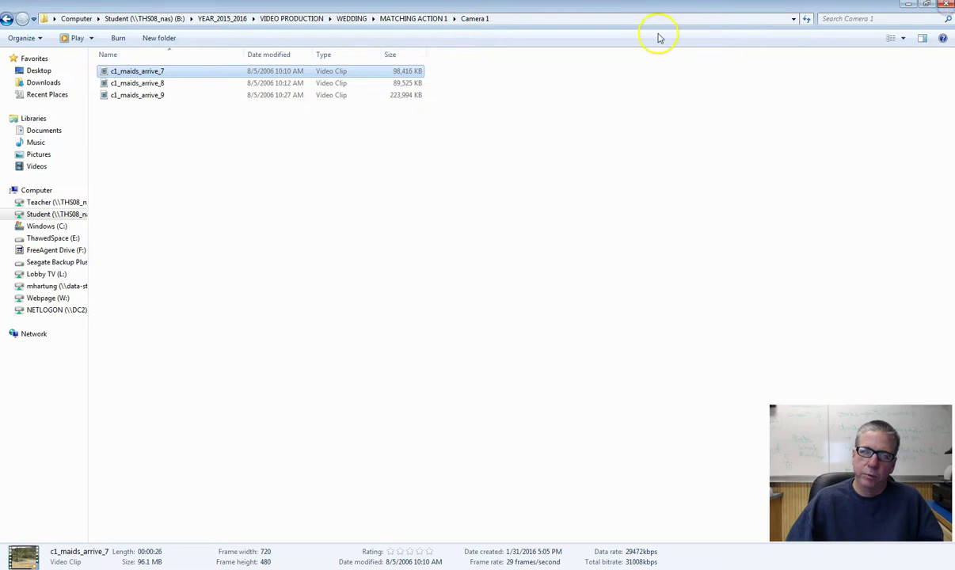
double_click(107, 73)
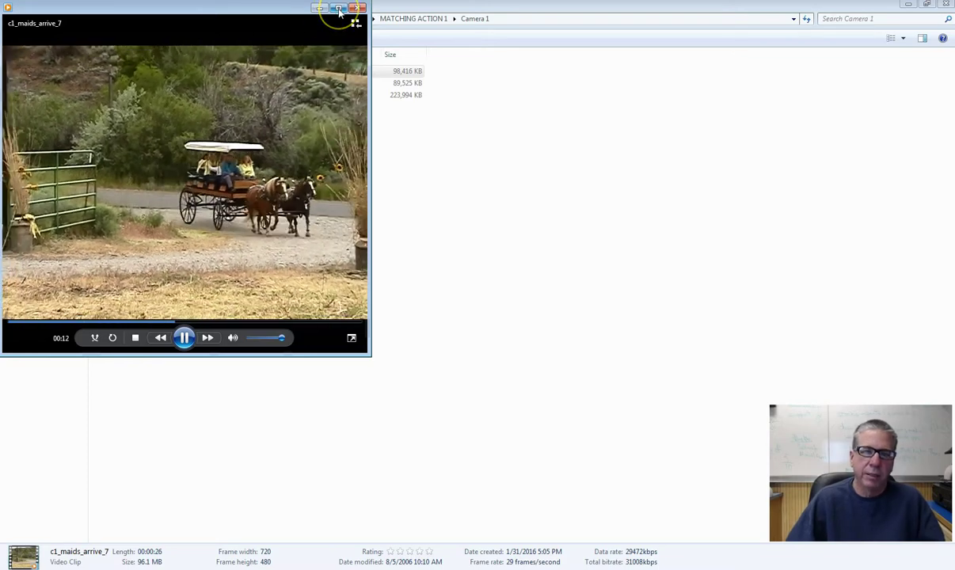
drag(277, 12, 358, 58)
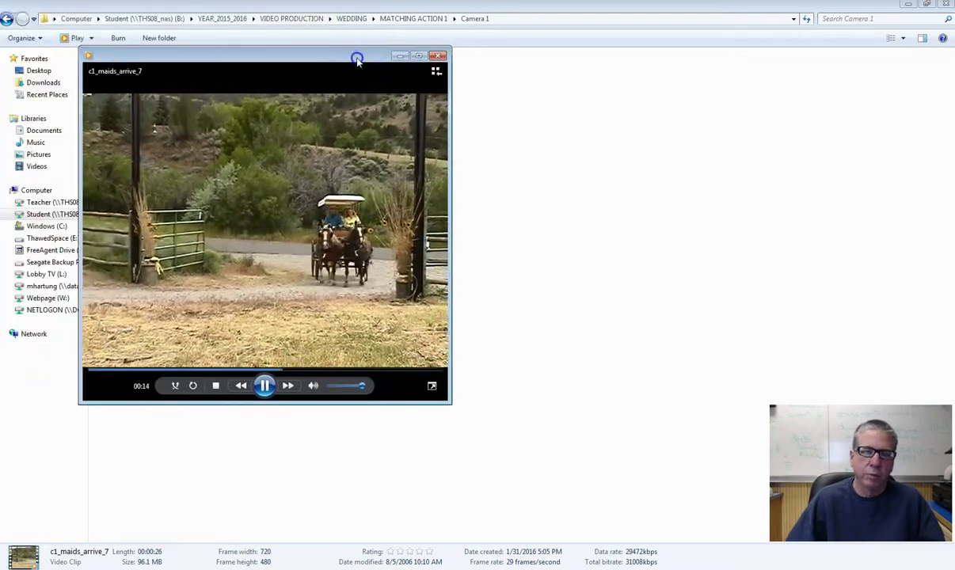
click(438, 56)
Step: Preview c1_maids_arrive_8 and c1_maids_arrive_9, then go back to MATCHING ACTION 1
click(117, 86)
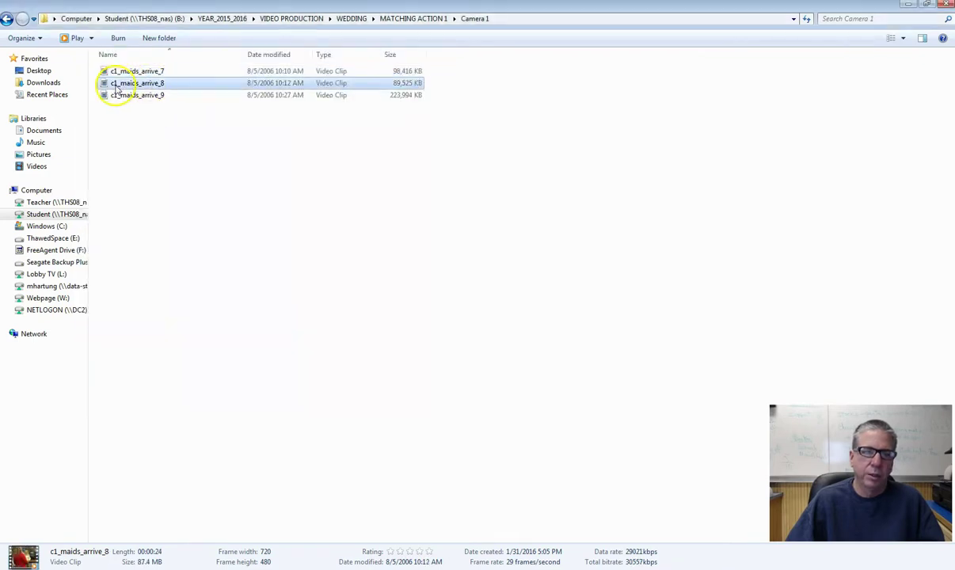
double_click(117, 87)
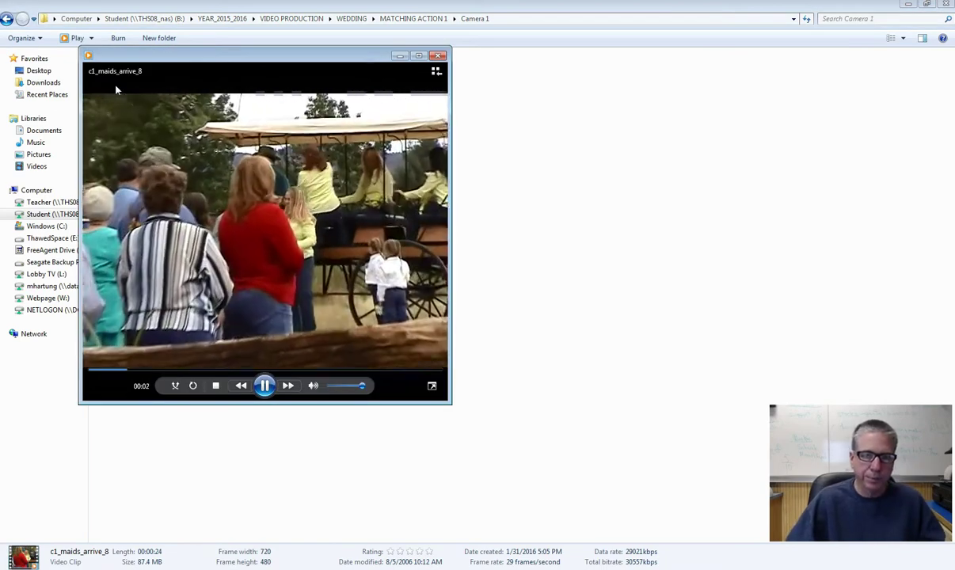
click(437, 57)
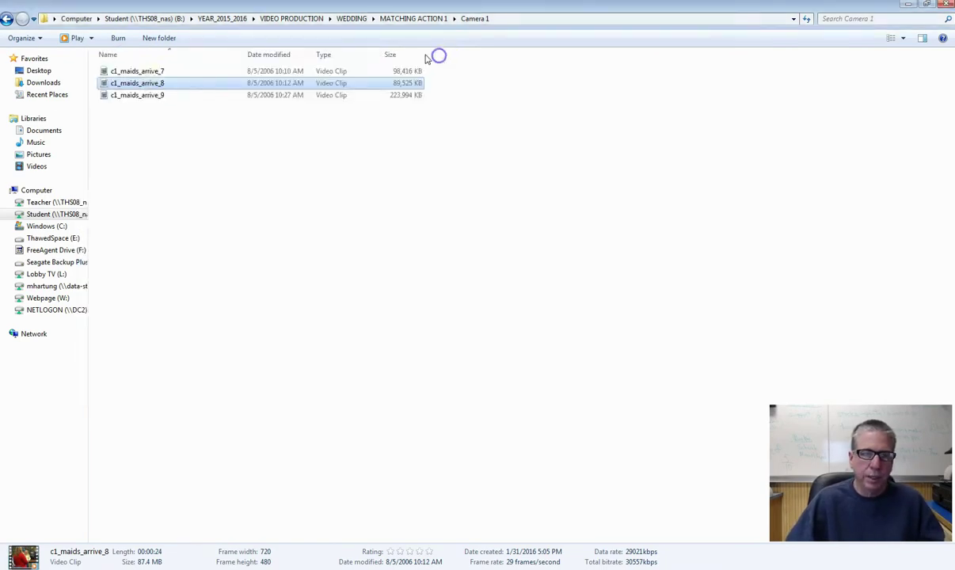
click(108, 95)
double_click(108, 95)
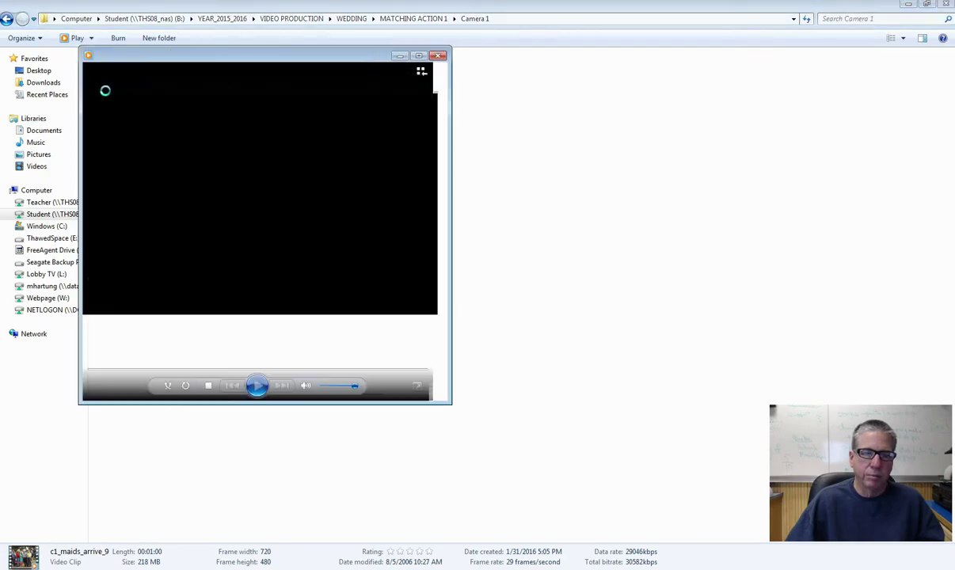
drag(314, 58, 348, 79)
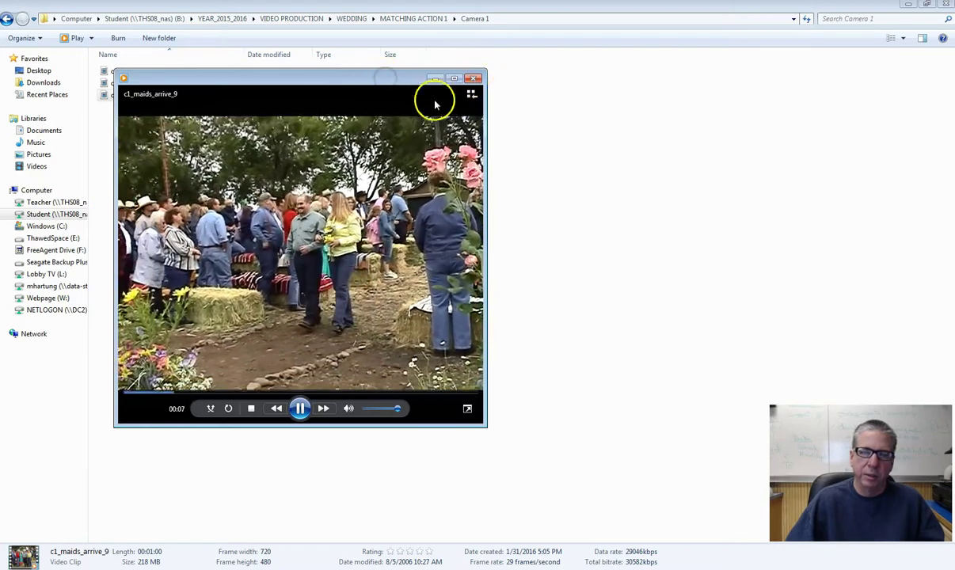
click(478, 79)
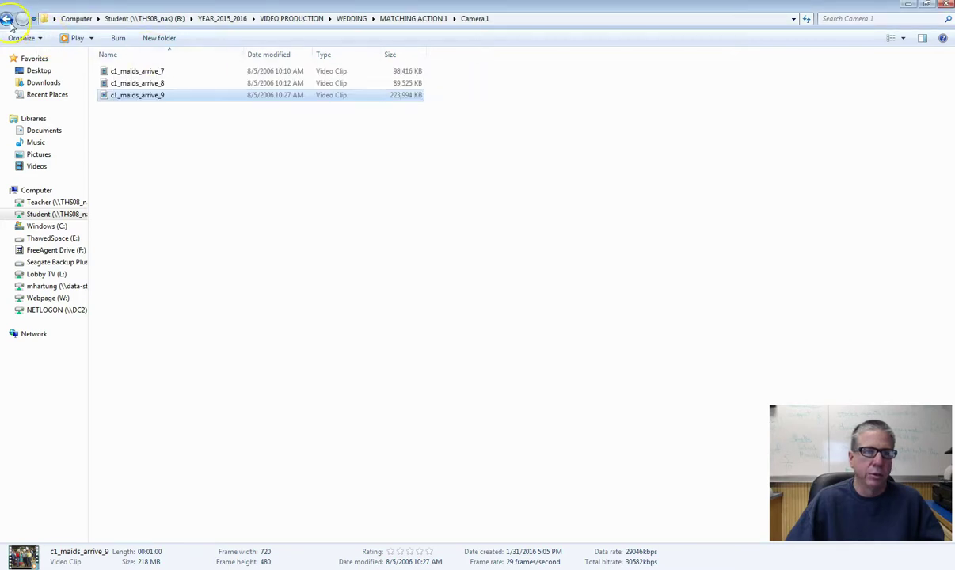
click(9, 22)
Step: Open Camera 2 and skim c2_maidsarrive_1 to the carriage close-up around 00:28, then go back
double_click(119, 81)
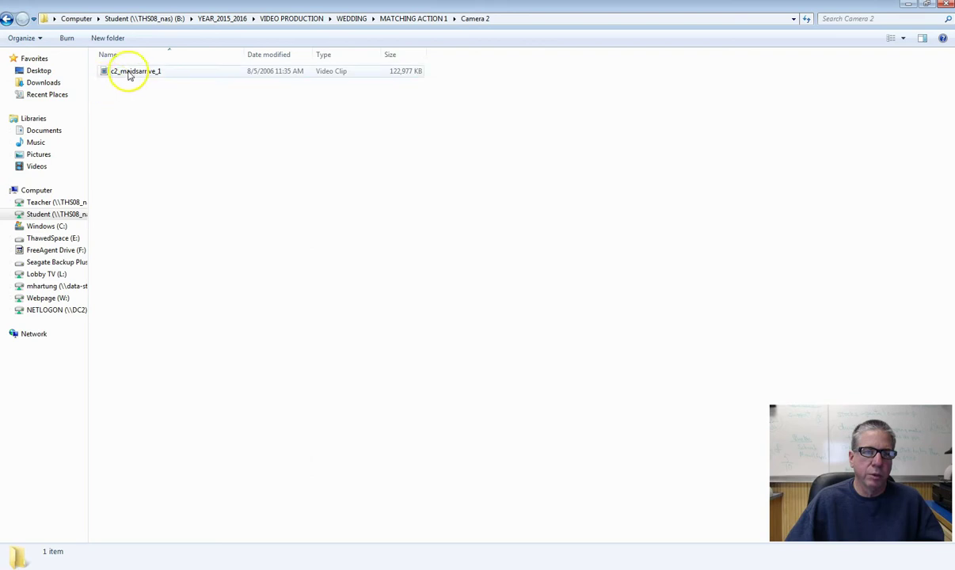
click(111, 76)
double_click(109, 75)
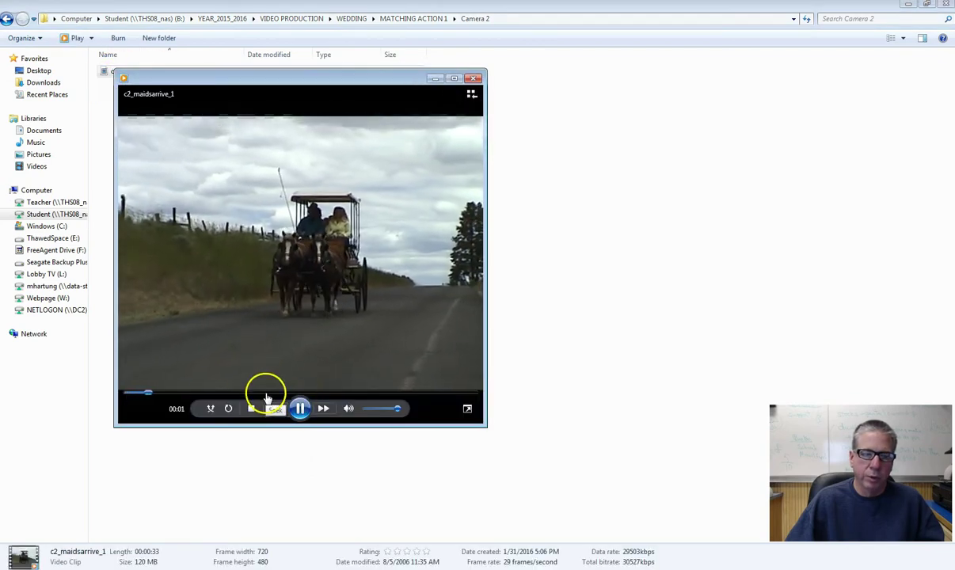
click(216, 394)
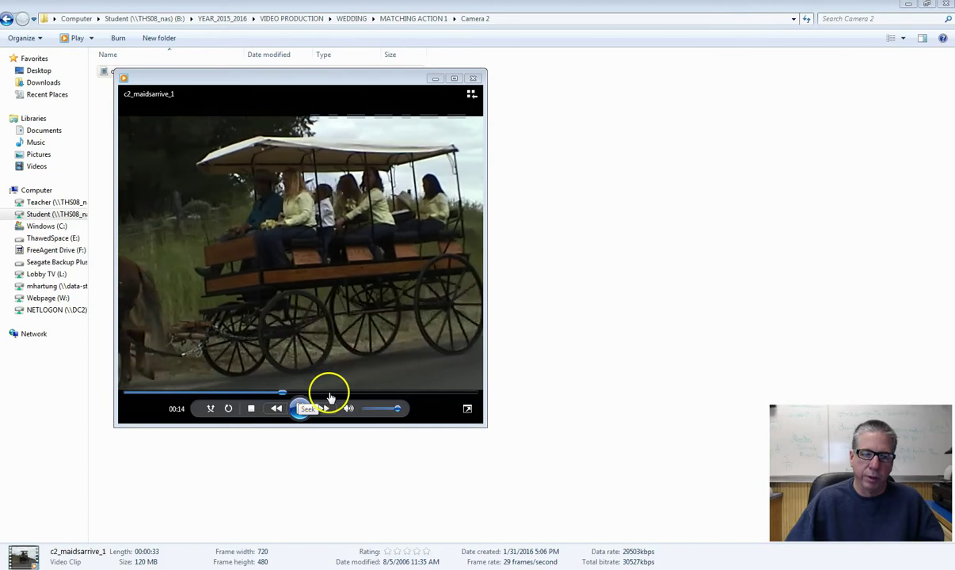
click(394, 393)
drag(428, 398, 271, 396)
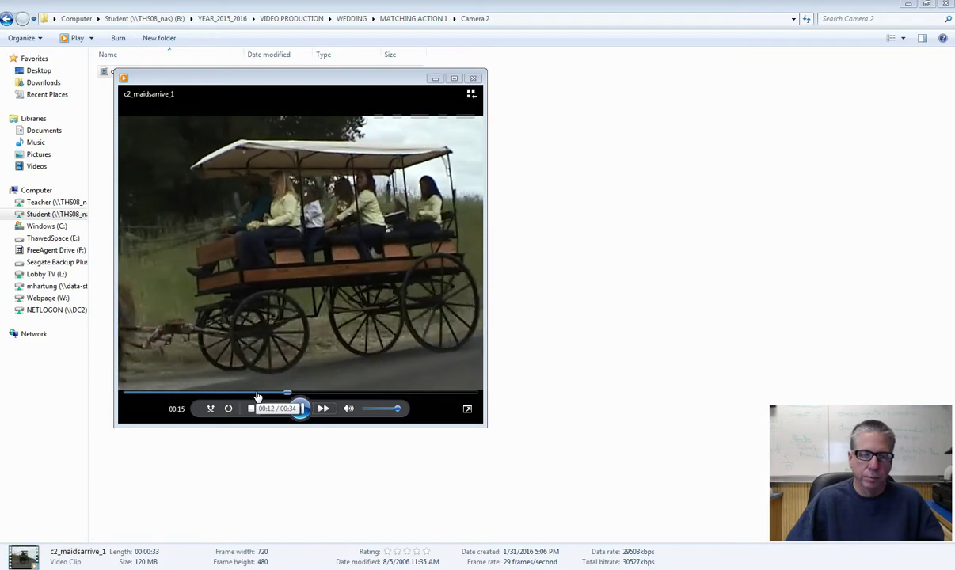
click(472, 78)
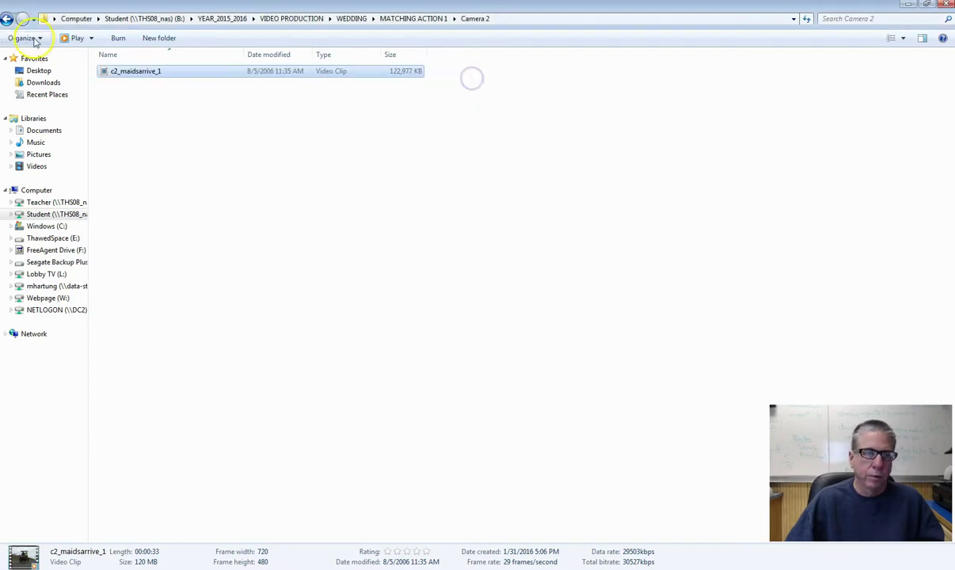
click(7, 18)
Step: Open Camera 3 and preview c3_maids_enter_2 at 00:24 and 00:11, then go back
double_click(123, 96)
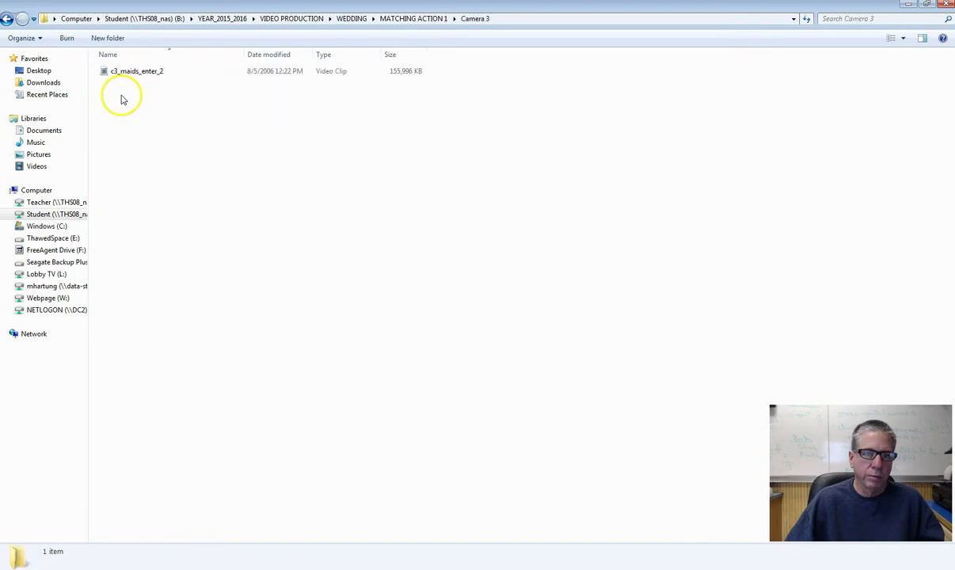
click(107, 73)
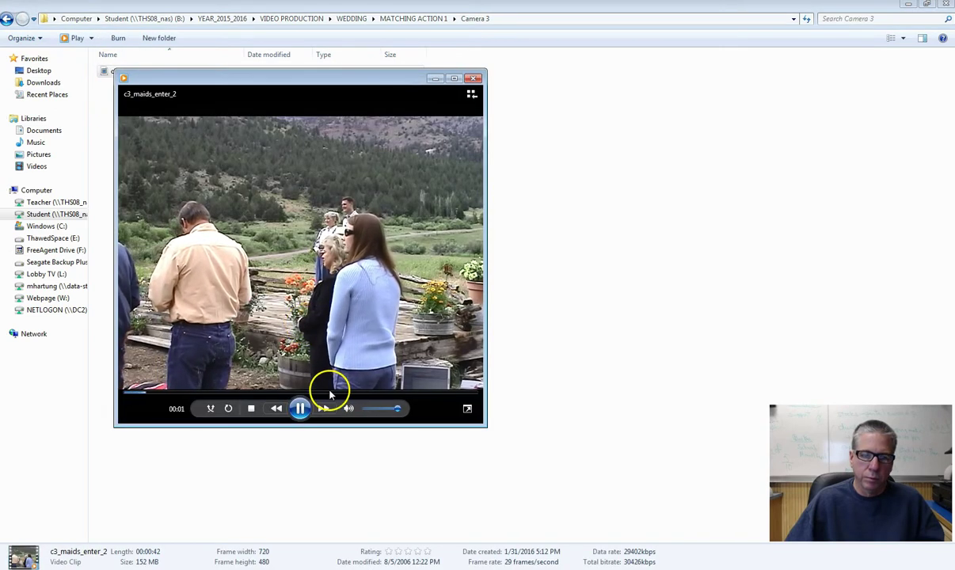
click(331, 393)
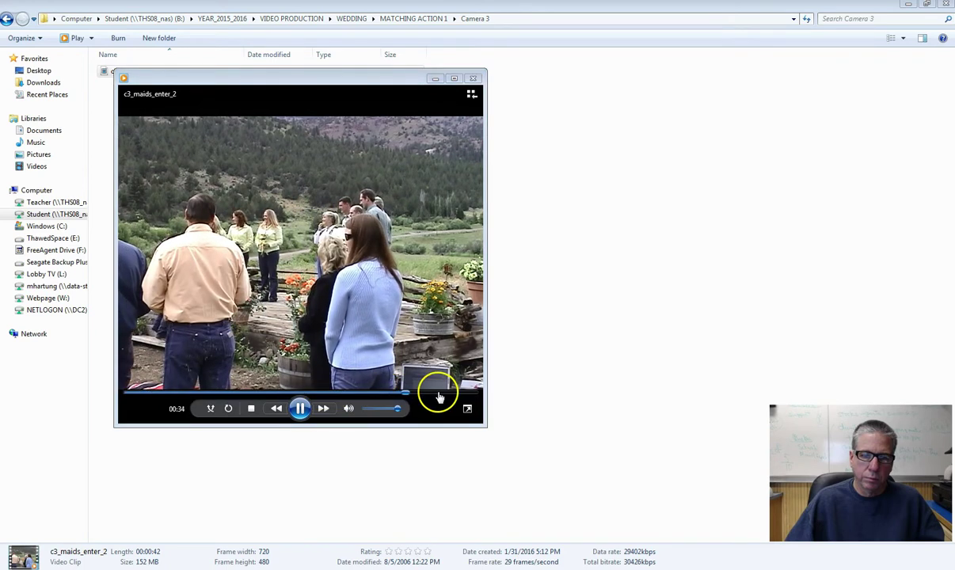
click(212, 392)
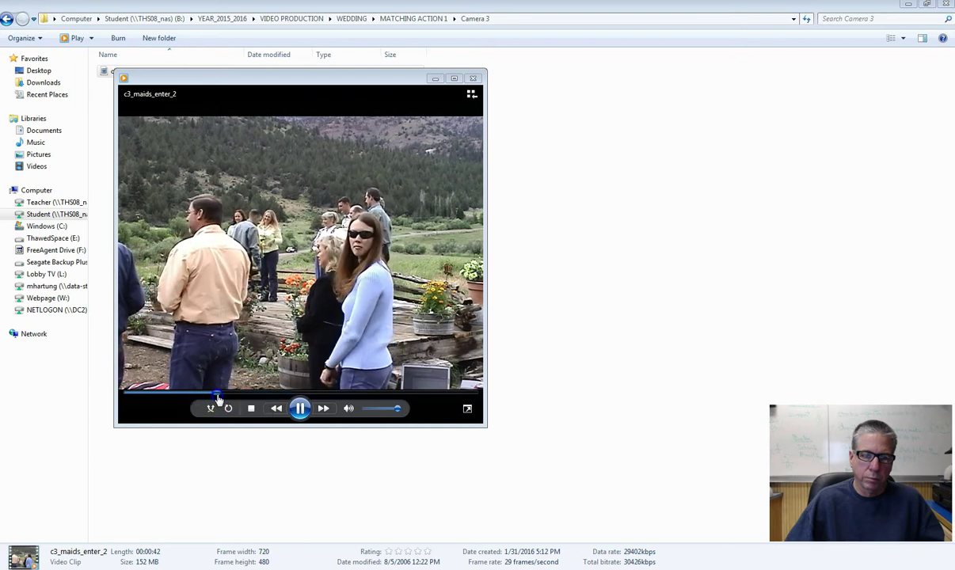
click(472, 79)
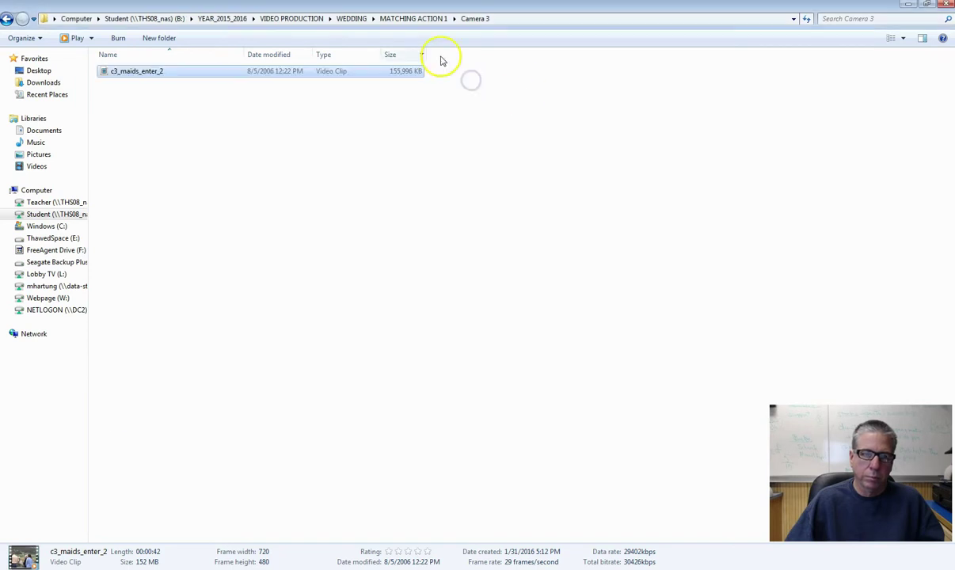
click(6, 19)
Step: Preview C4 Bridesmaids Arrive wagon footage at 01:18, 00:32 and 01:49, then open Camera 5
double_click(107, 104)
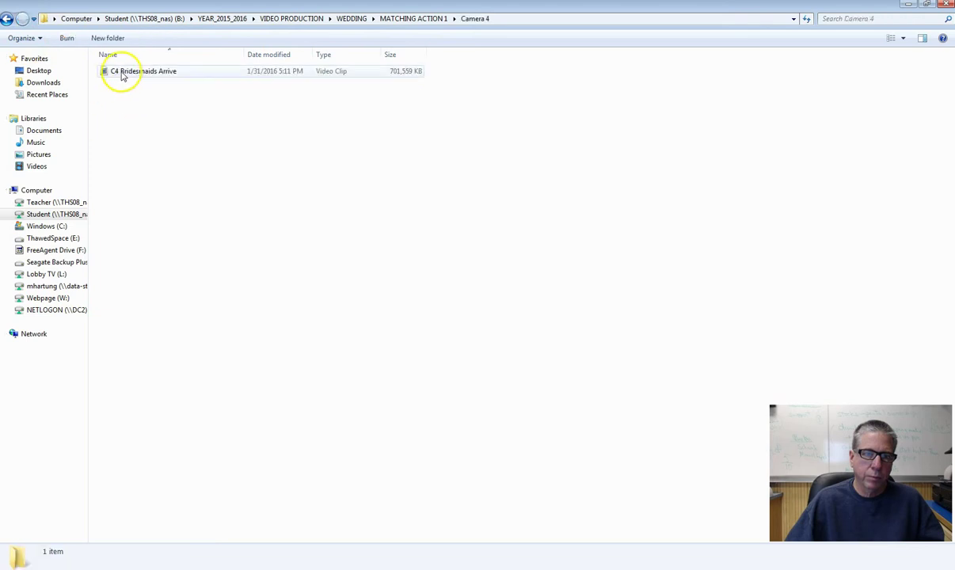
click(121, 75)
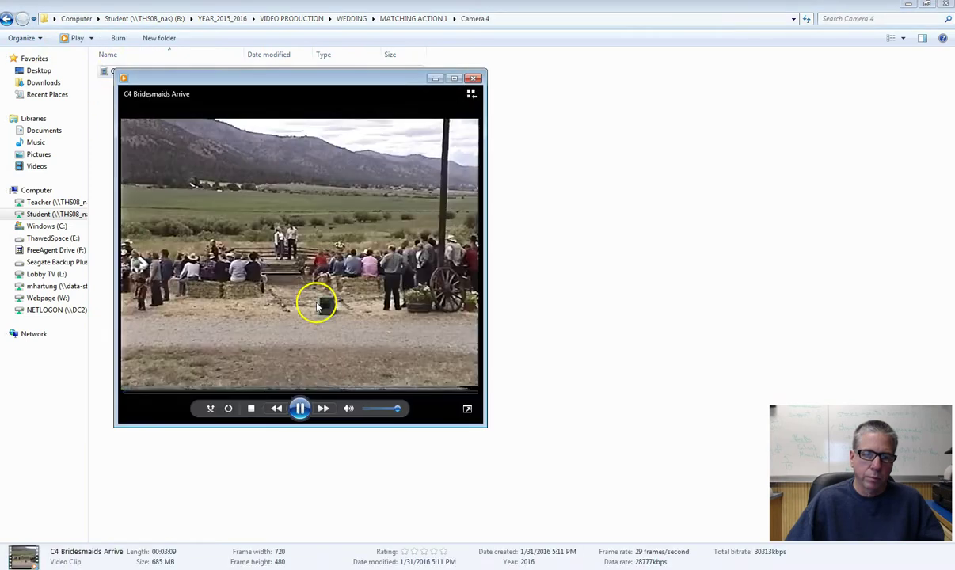
click(270, 391)
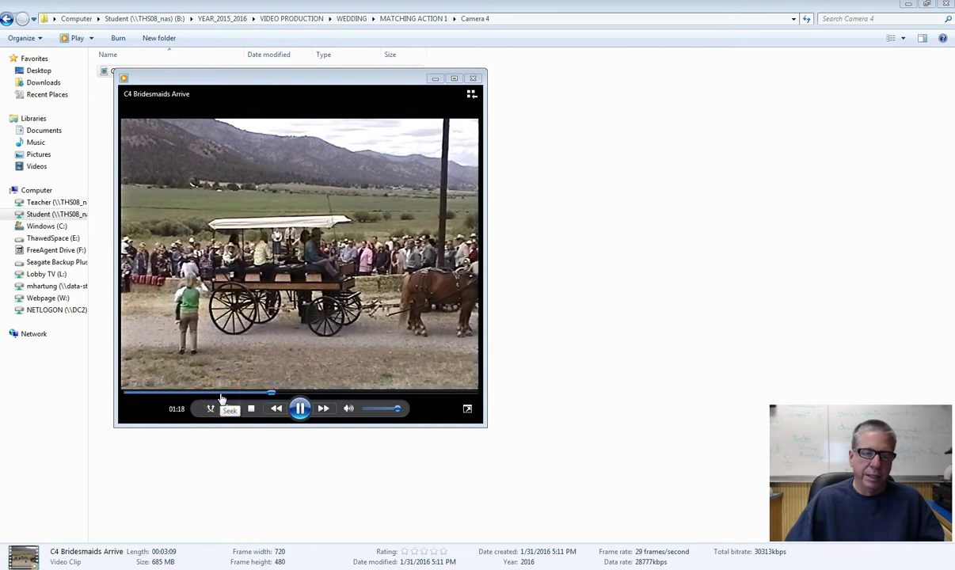
click(190, 390)
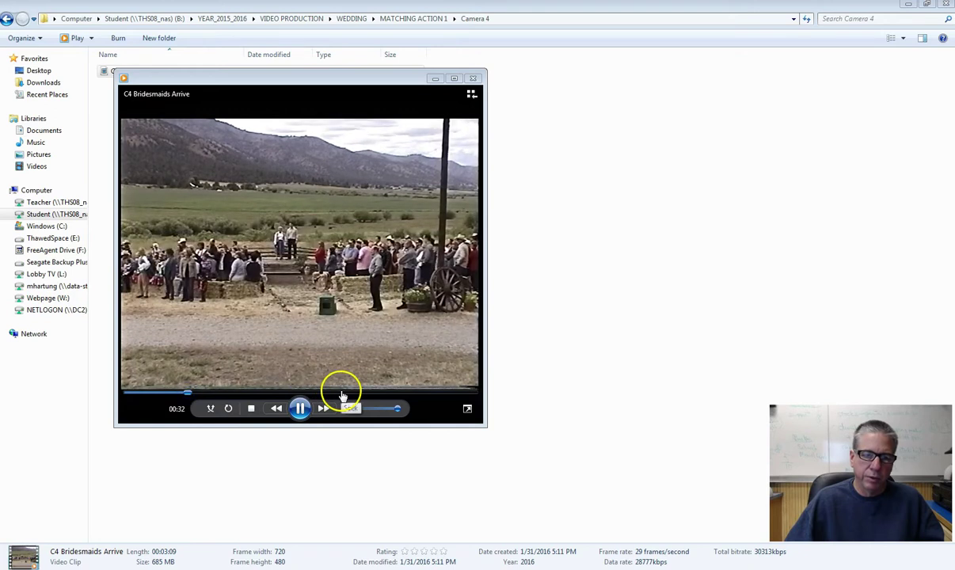
click(345, 390)
click(473, 78)
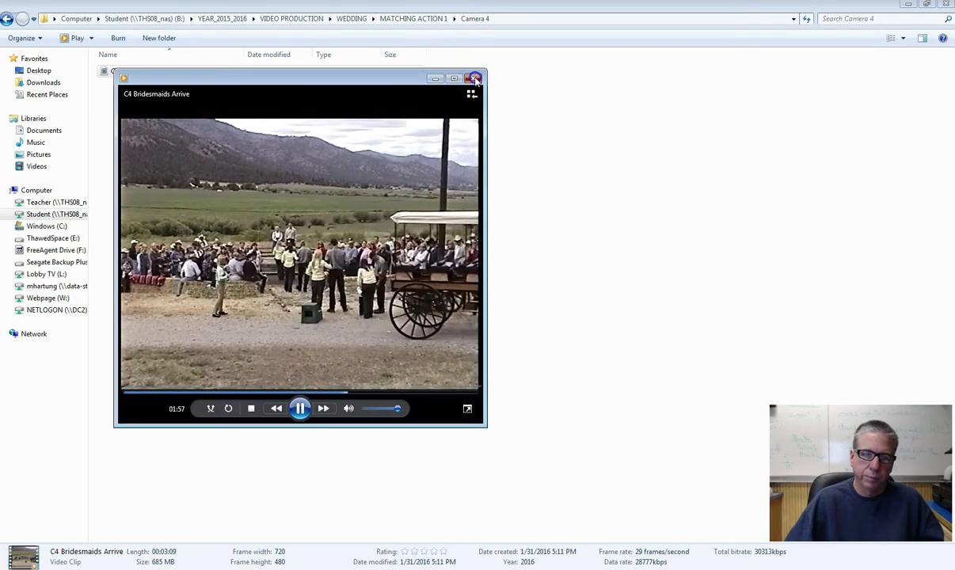
click(6, 20)
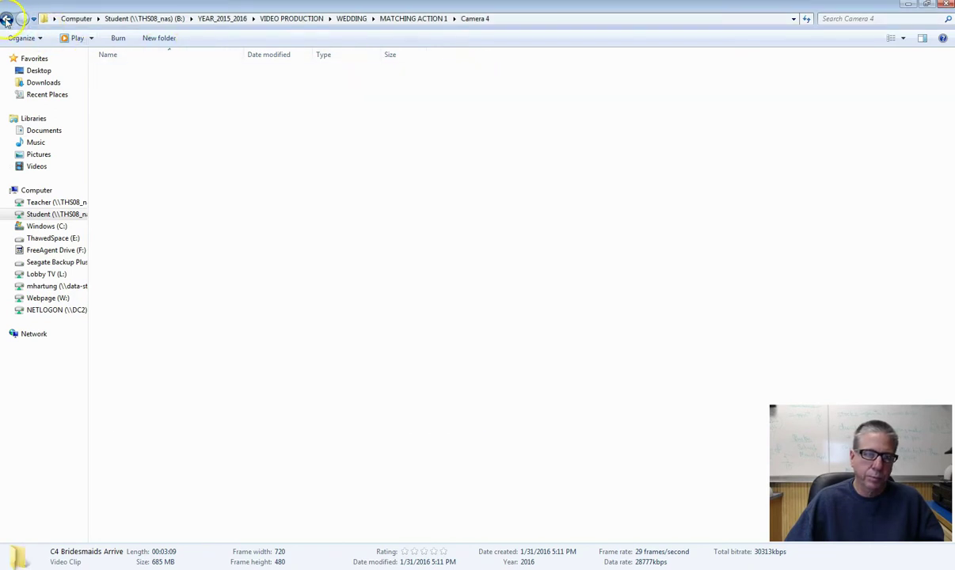
double_click(110, 119)
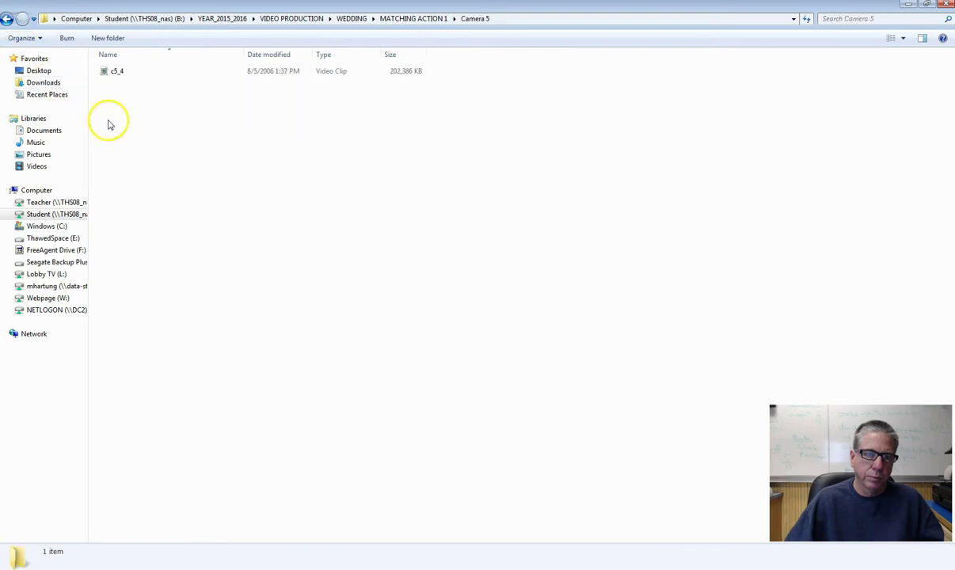
Step: Play c5_4, pausing at 00:19 and again near 00:23, then close it and go back
click(106, 75)
double_click(105, 75)
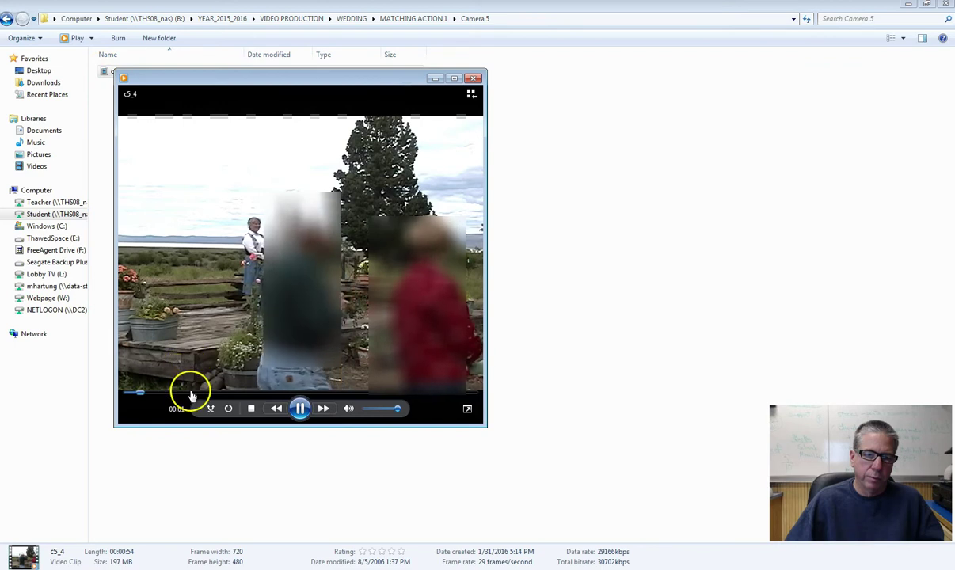
click(242, 392)
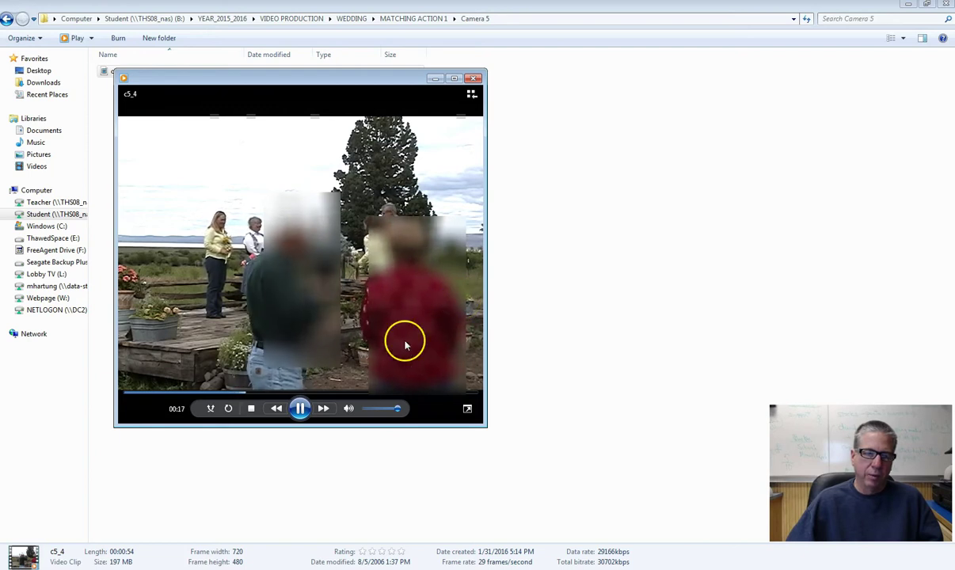
click(307, 415)
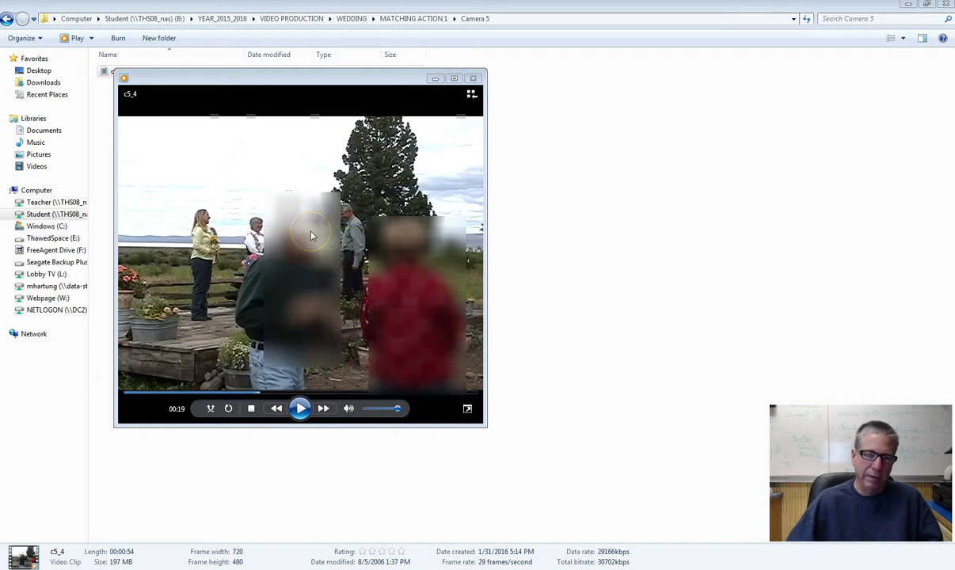
click(299, 408)
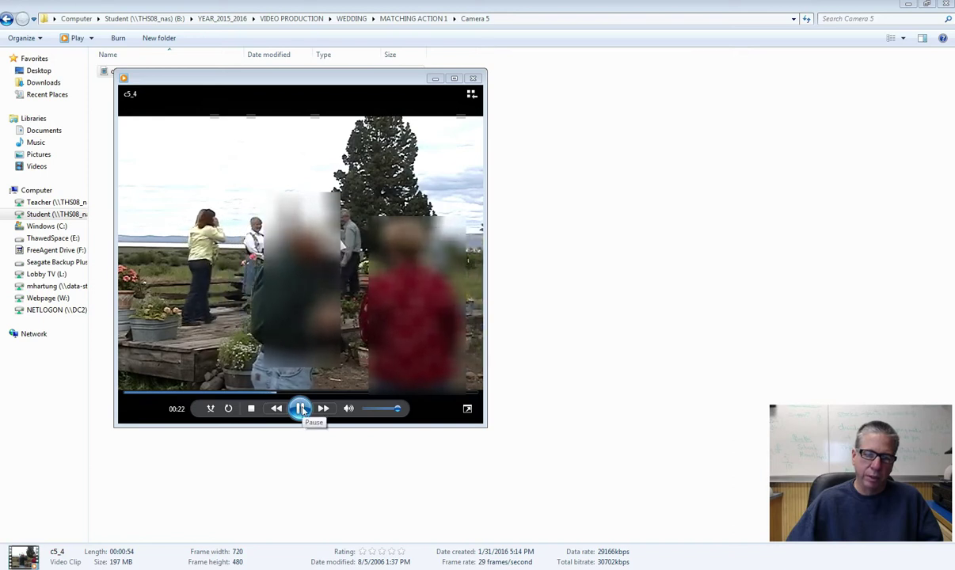
click(301, 409)
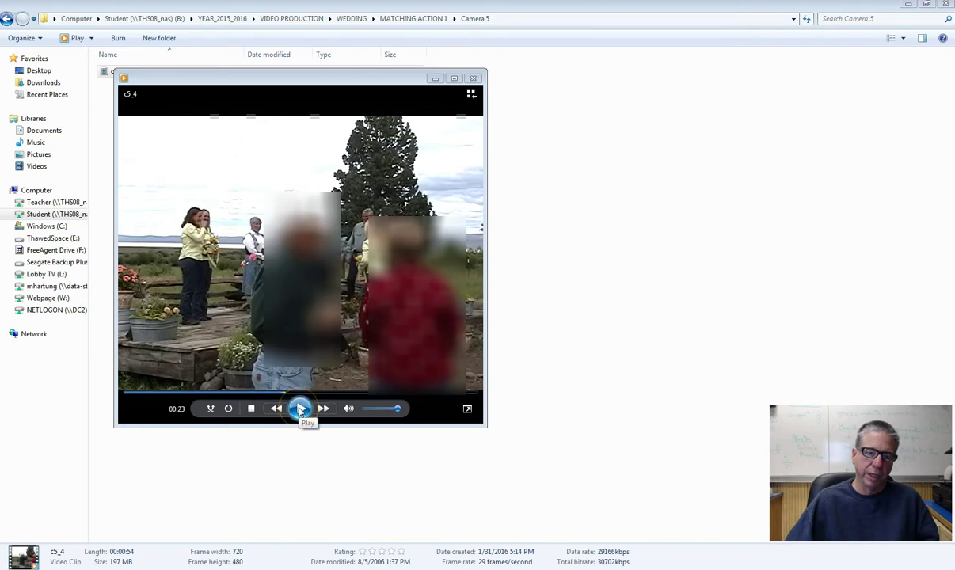
drag(319, 79, 332, 104)
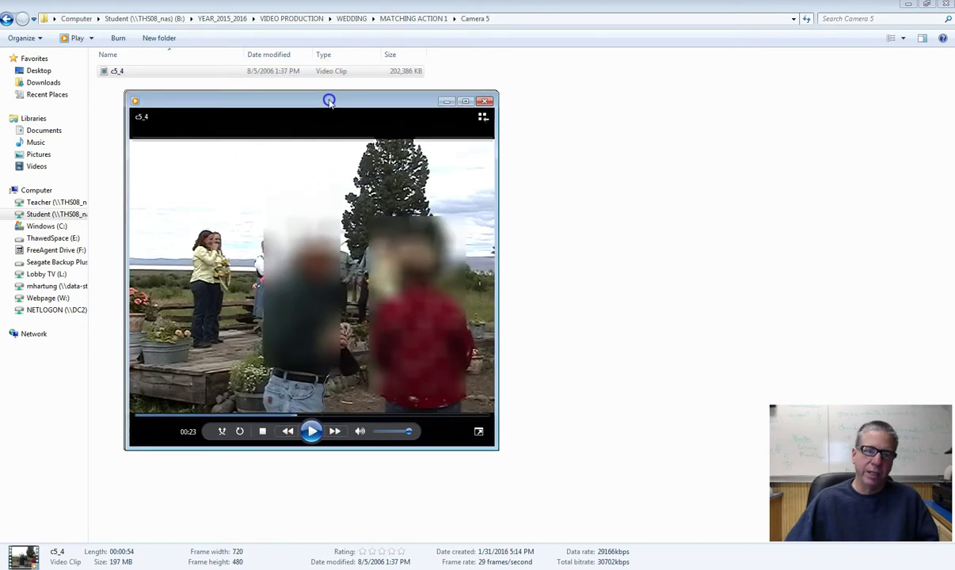
click(490, 106)
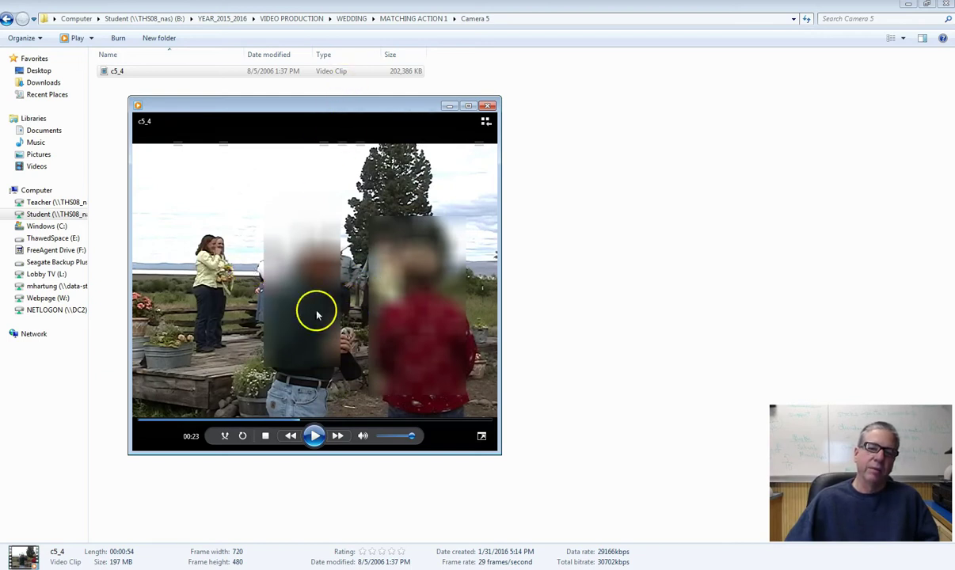
click(487, 106)
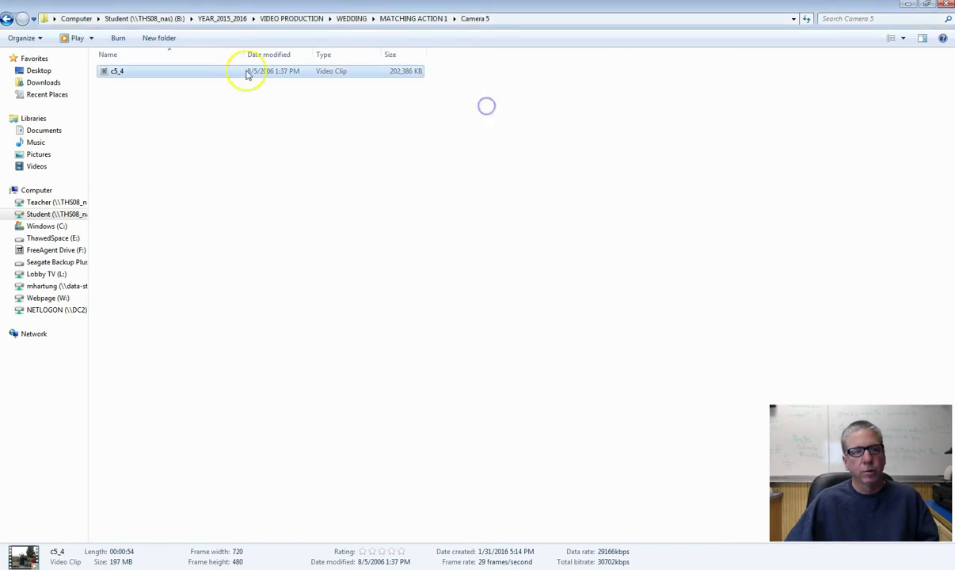
click(6, 19)
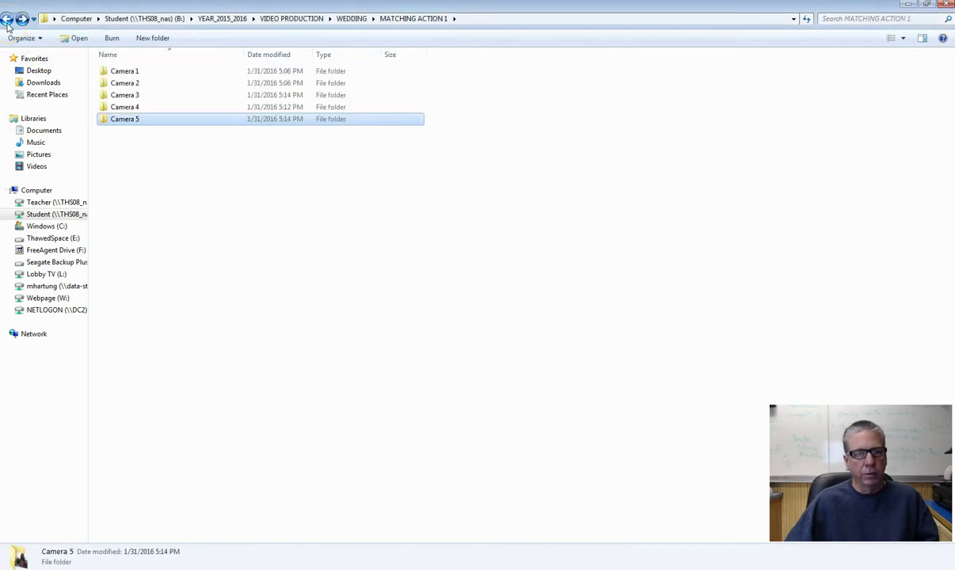
Step: Go back up one level to the WEDDING folder
click(6, 19)
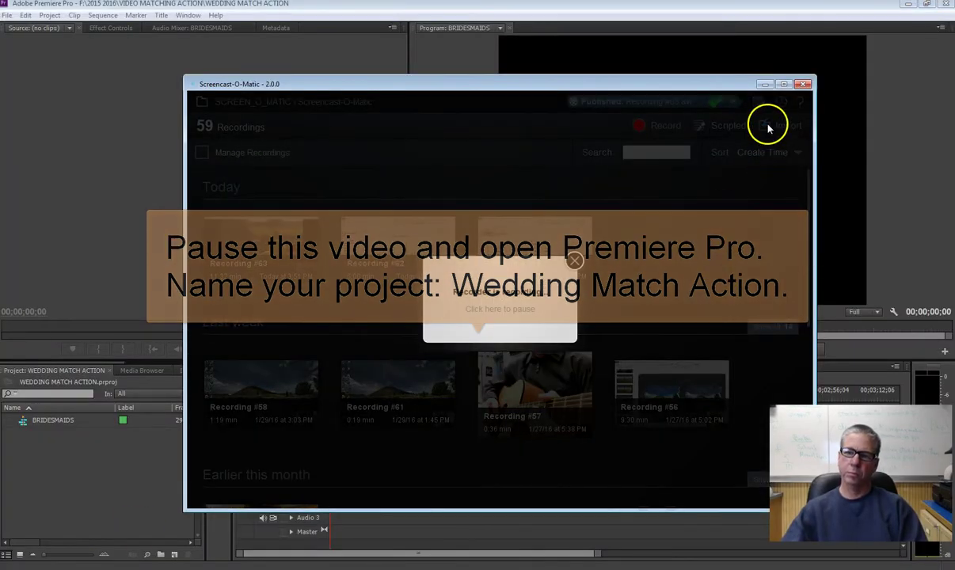
Step: Hide the Screencast-O-Matic recorder and review the empty BRIDESMAIDS timeline and Project panel
click(765, 84)
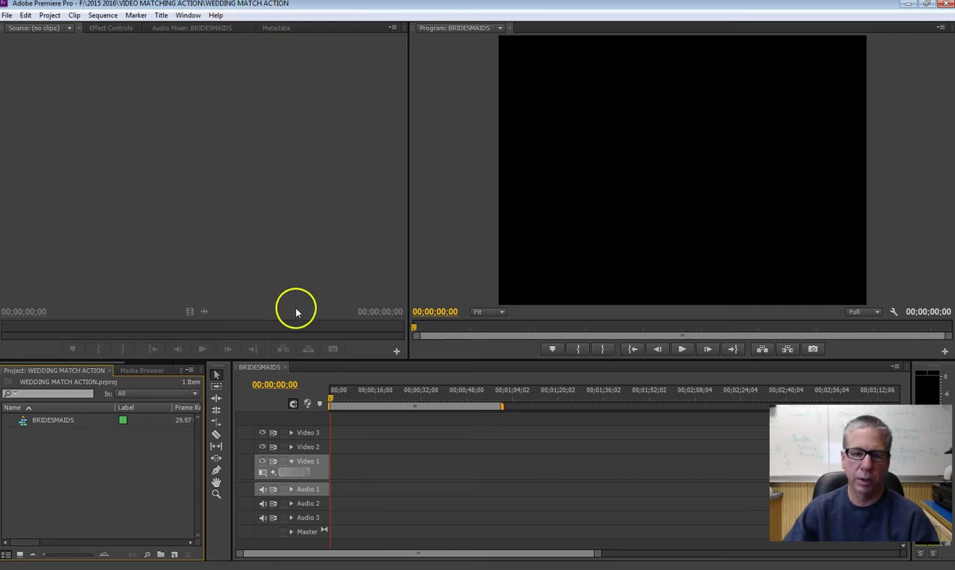
click(264, 374)
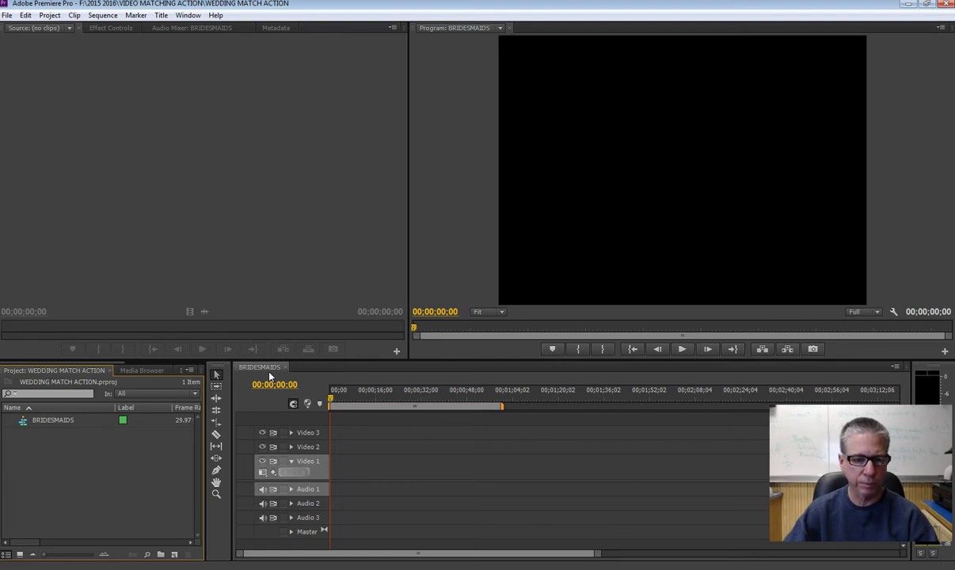
click(268, 377)
click(134, 452)
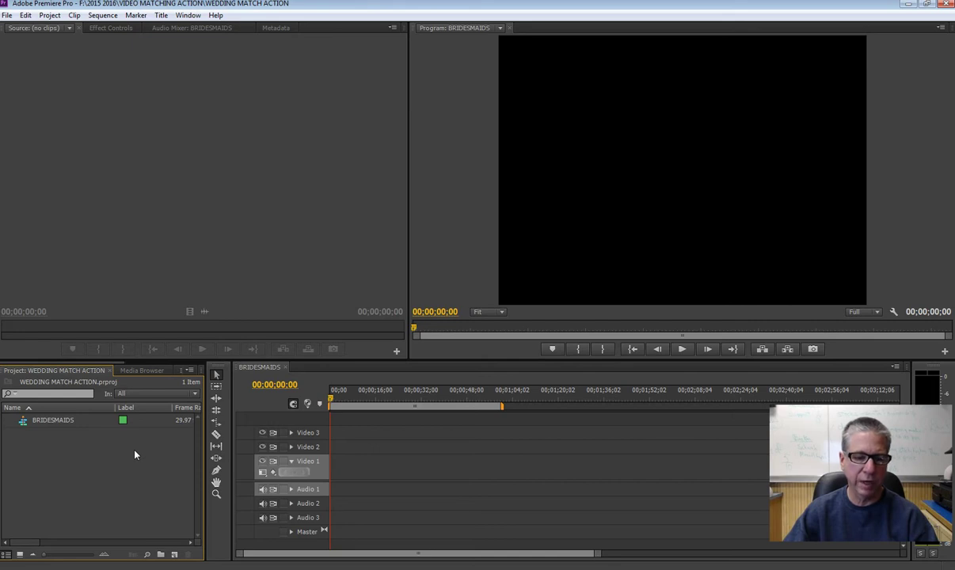
click(68, 460)
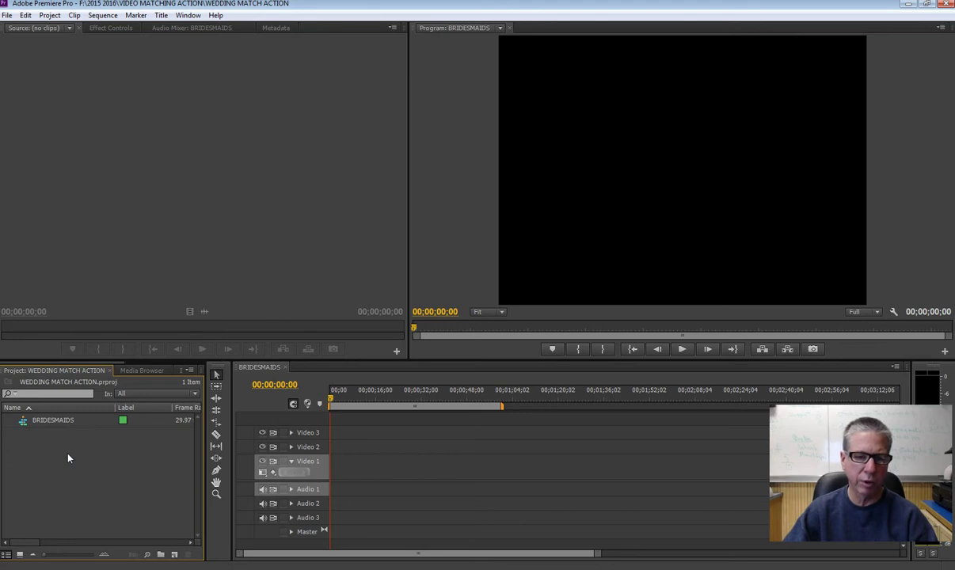
Step: Import clips c1_maids_arrive_7, 8 and 9 from VIDEO MATCHING ACTION's Camera 1 folder
right_click(331, 568)
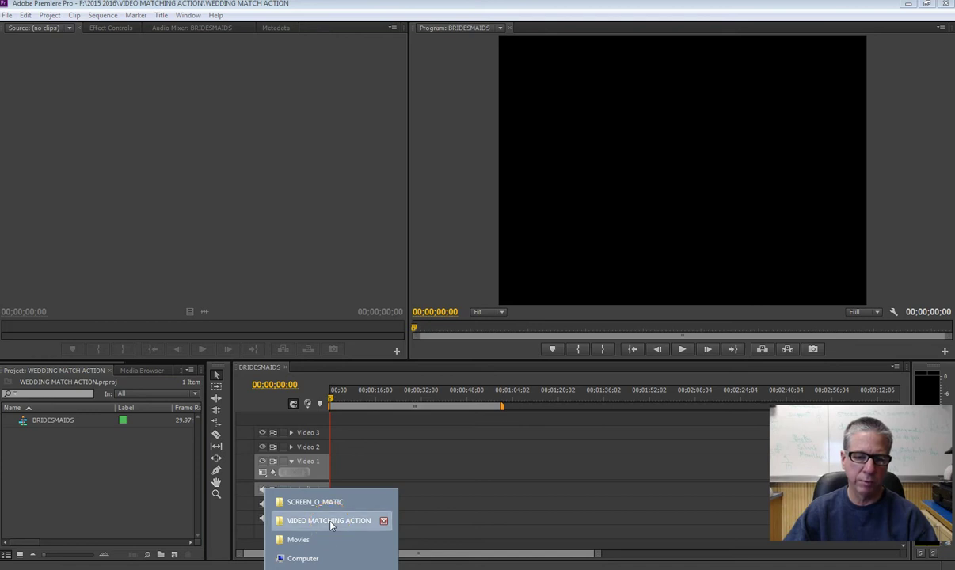
click(331, 521)
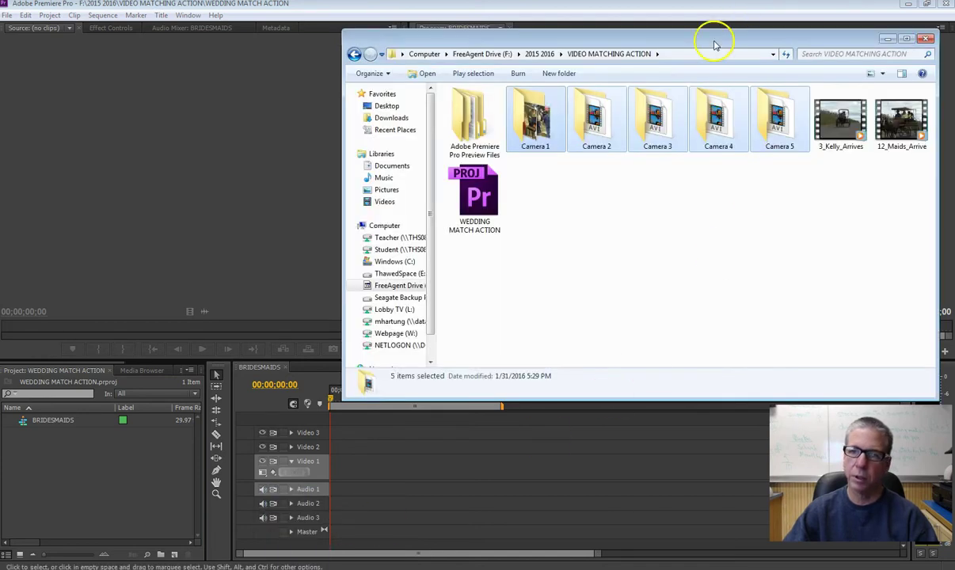
drag(714, 38, 780, 51)
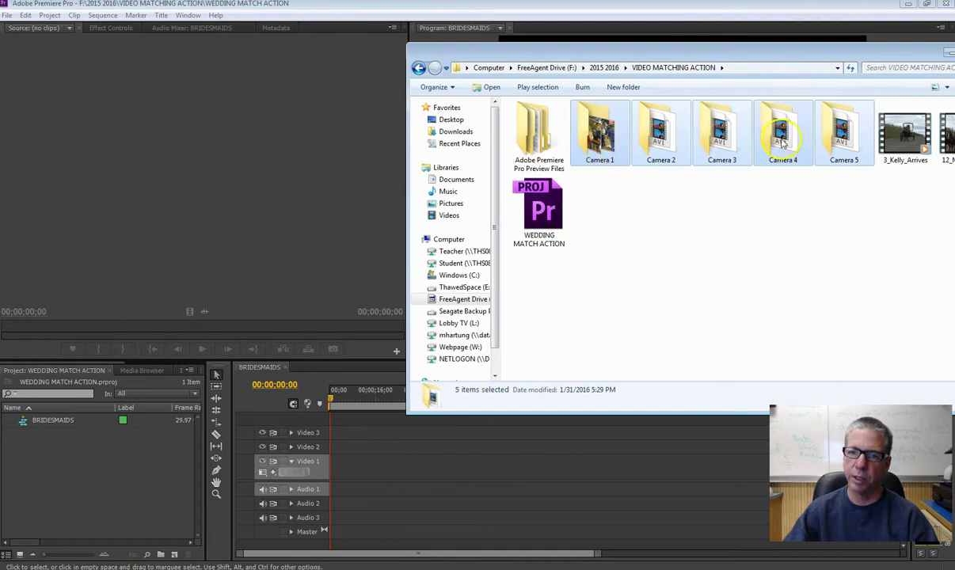
double_click(600, 147)
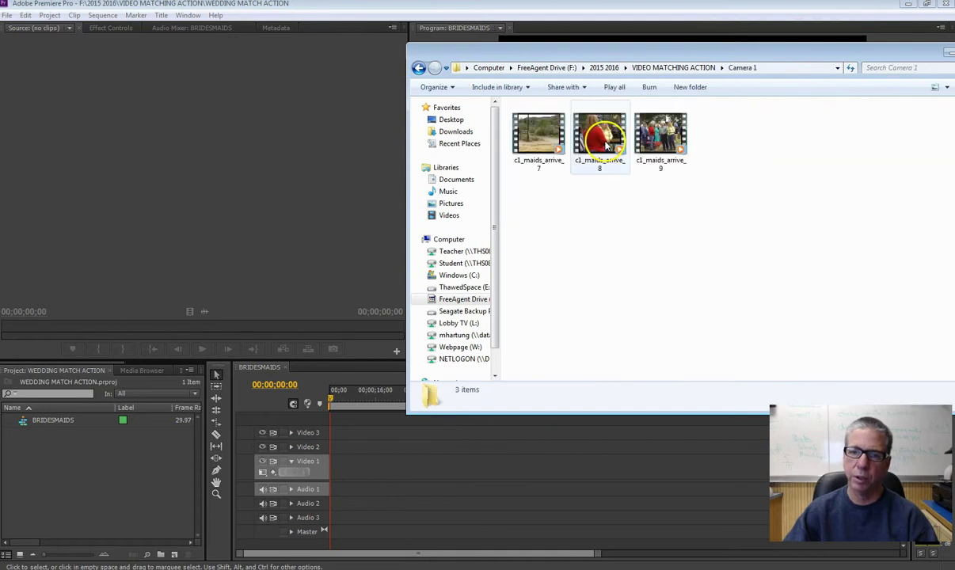
click(528, 138)
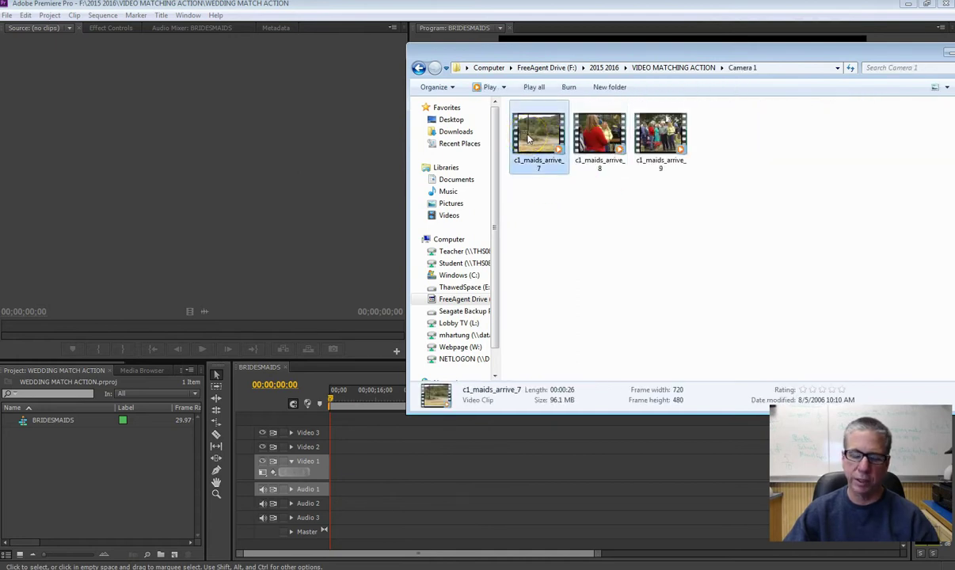
ctrl+click(590, 159)
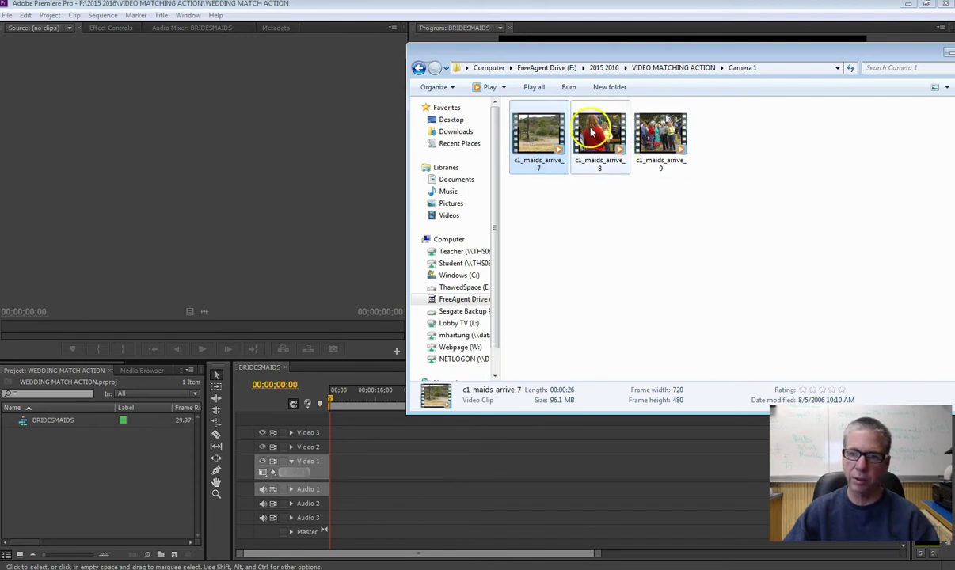
ctrl+click(657, 136)
drag(657, 136, 70, 507)
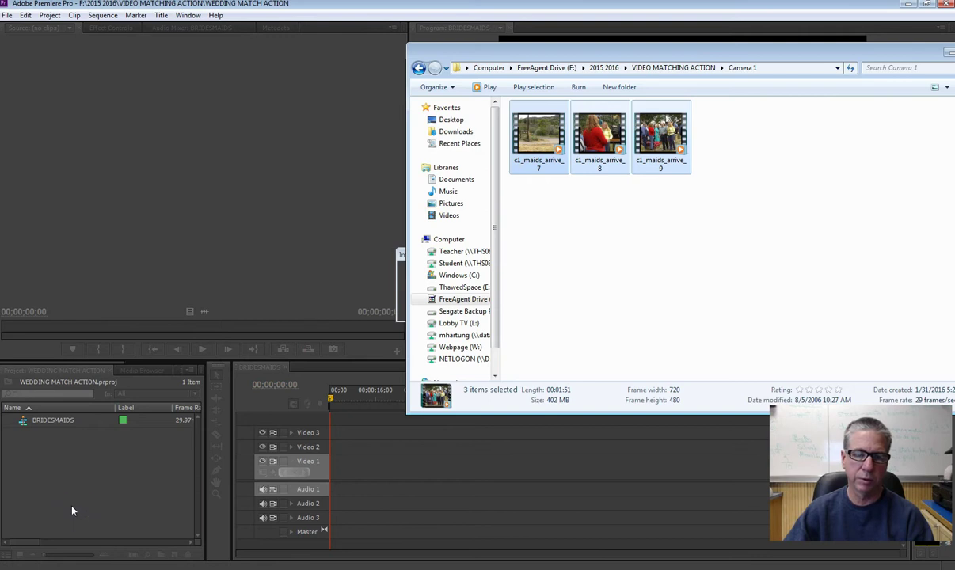
Step: Import the Camera 2 folder as a bin and check its clip
click(419, 69)
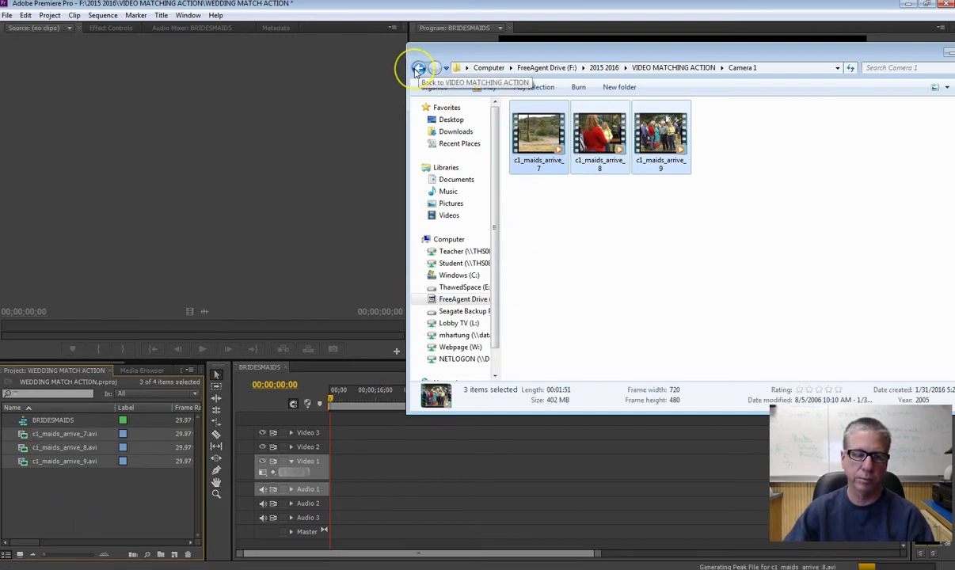
click(420, 70)
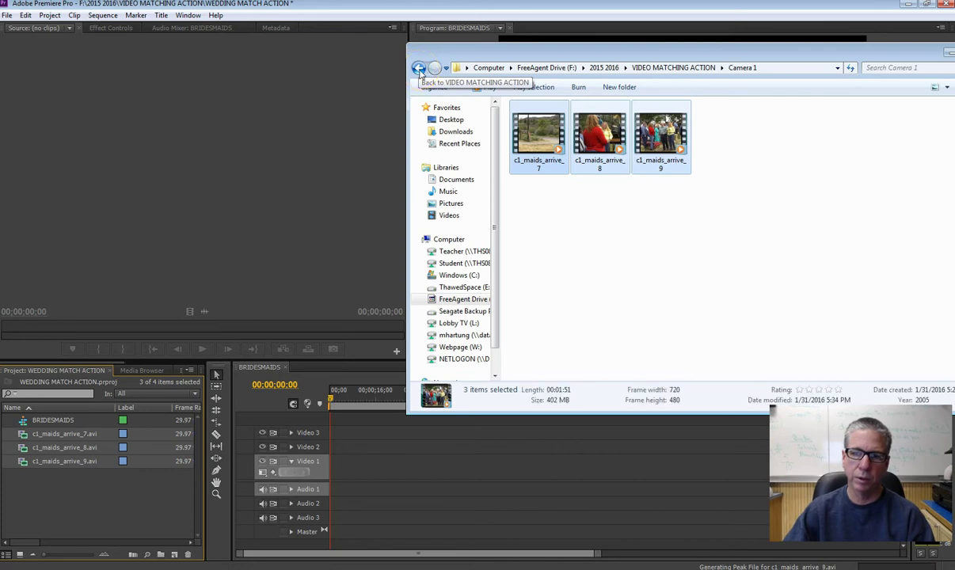
click(419, 70)
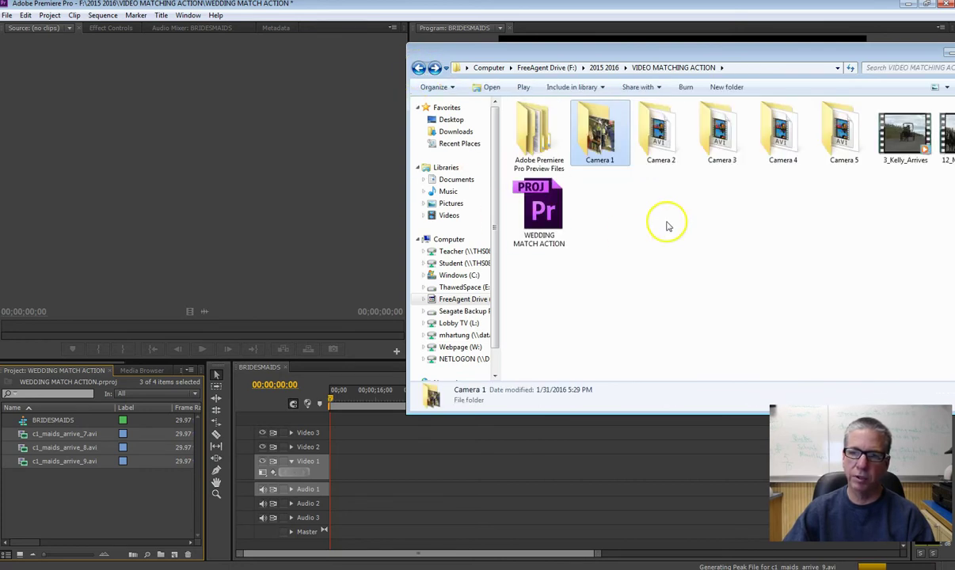
click(645, 133)
drag(631, 125, 105, 518)
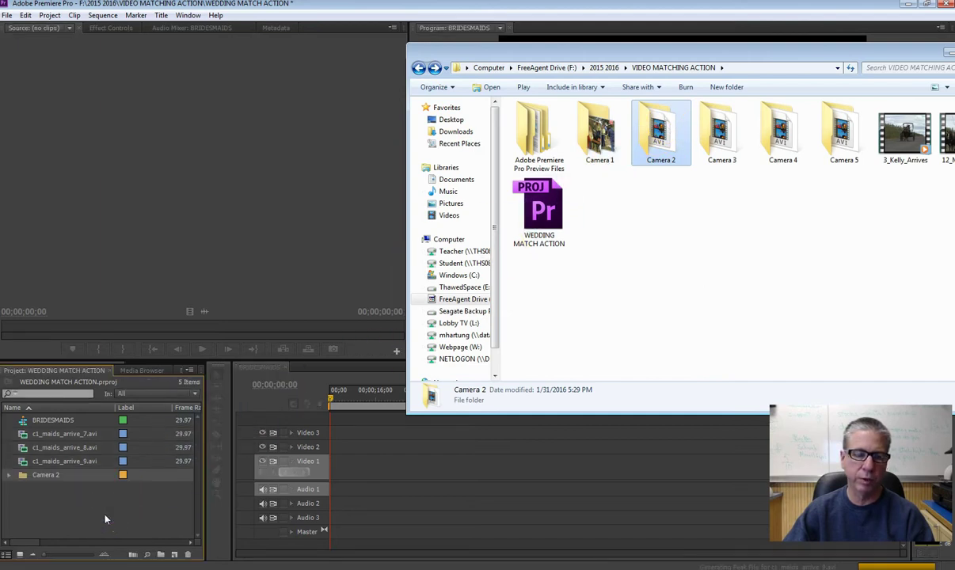
click(10, 476)
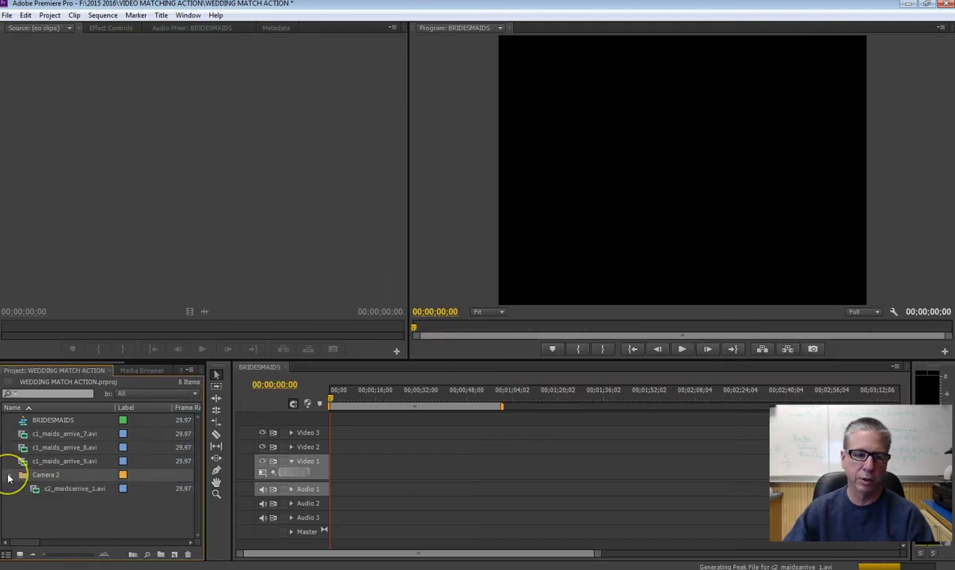
click(10, 476)
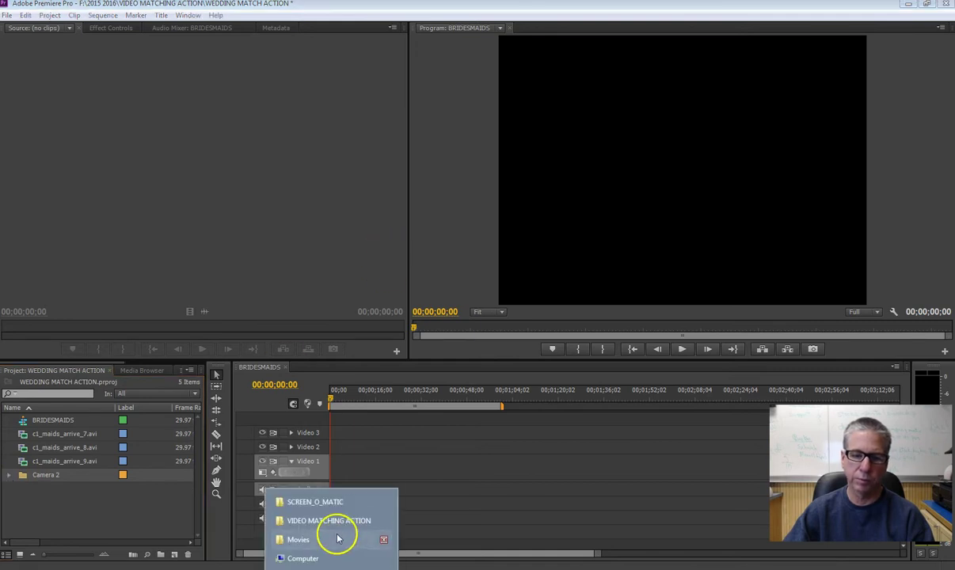
Step: Import the Camera 3, Camera 4 and Camera 5 folders together as bins
click(341, 521)
click(719, 134)
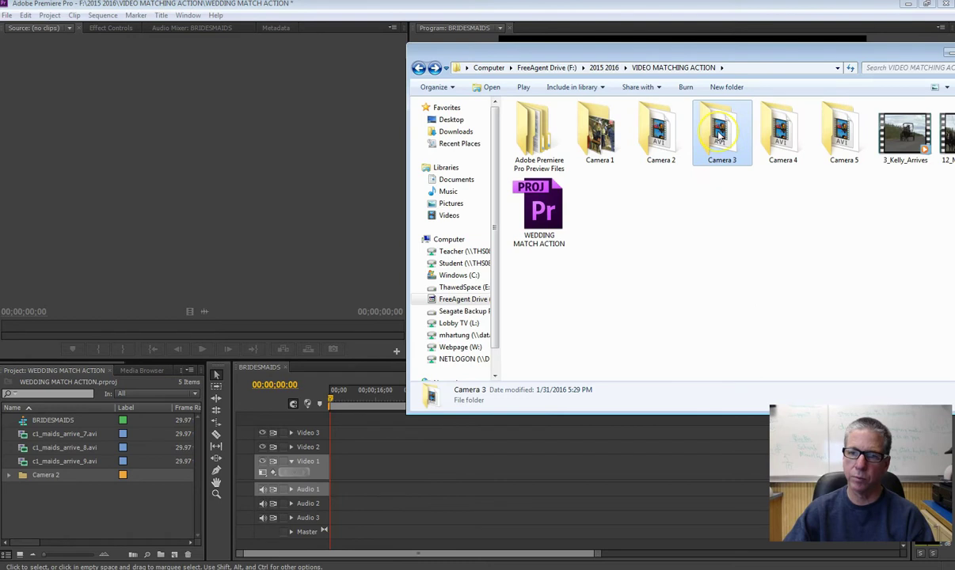
ctrl+click(780, 133)
ctrl+click(831, 154)
drag(831, 155, 84, 528)
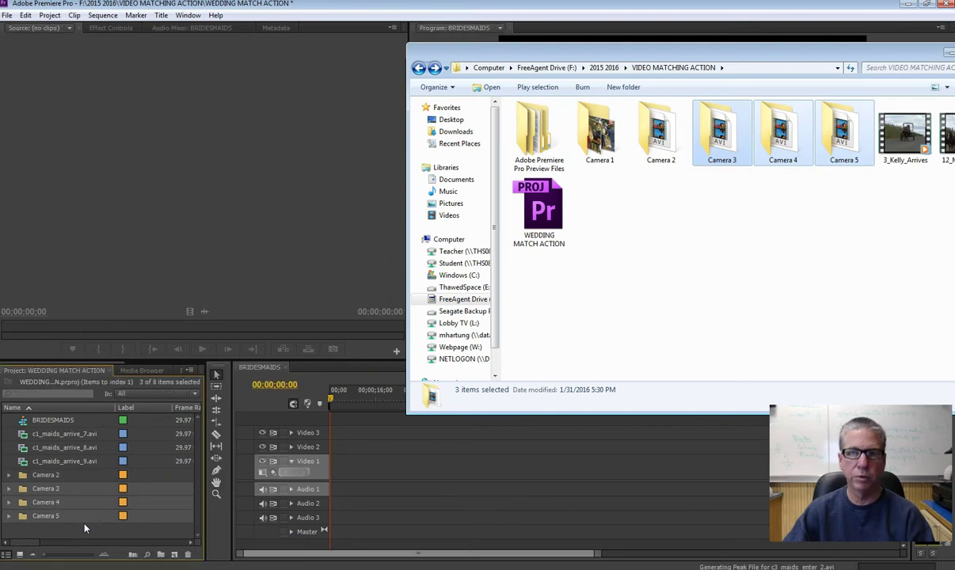
Step: Expand and collapse the Camera 2–5 bins to confirm each holds one clip
click(8, 489)
click(8, 489)
click(8, 502)
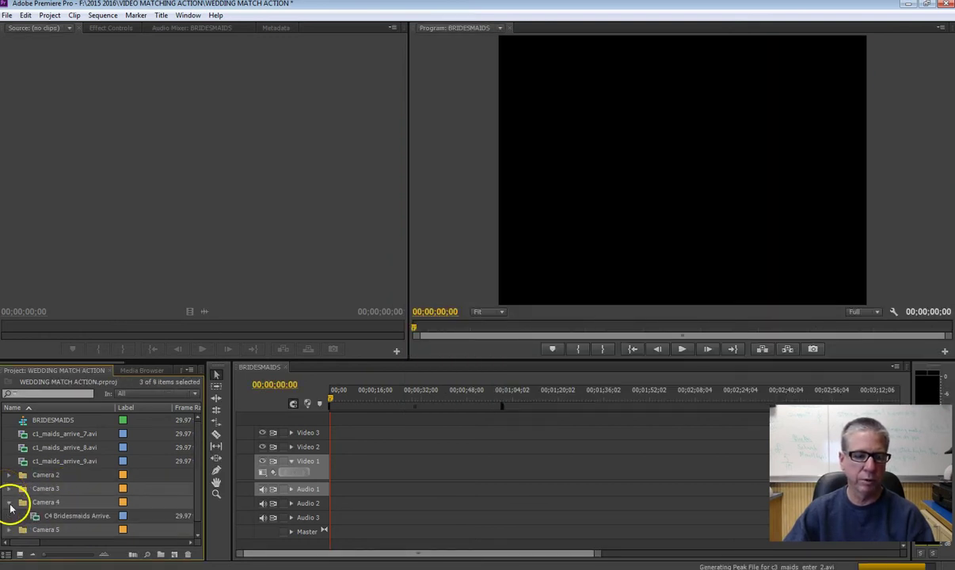
click(7, 502)
click(8, 516)
click(8, 515)
click(10, 476)
click(10, 475)
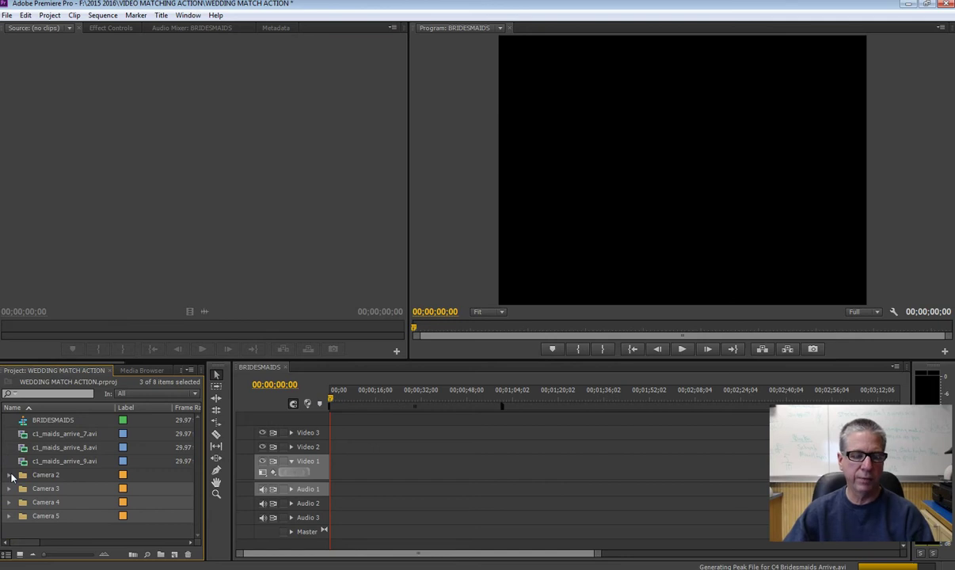
click(20, 471)
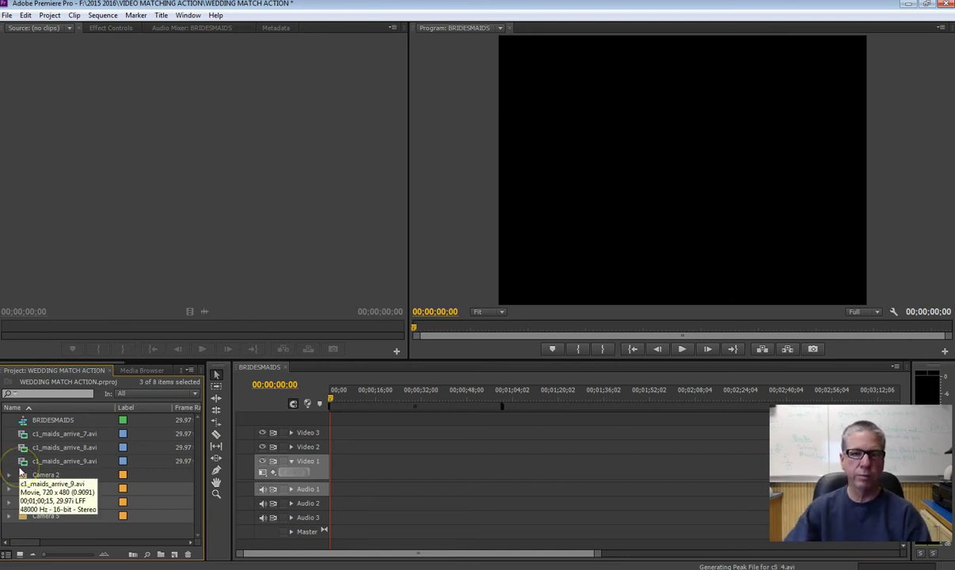
Step: Create a 720×480, 29.97 fps Black Video item from the Project panel's New Item menu
click(23, 29)
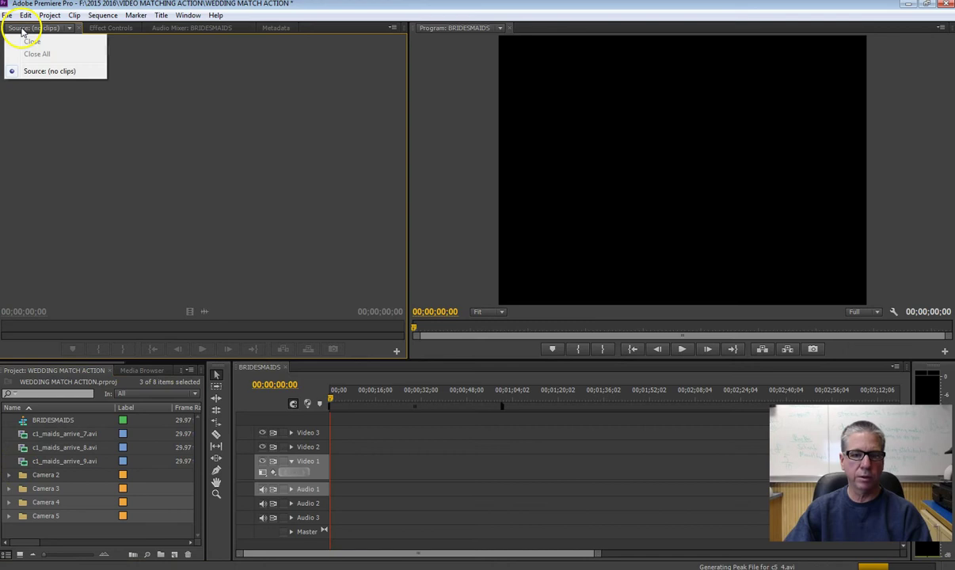
click(64, 532)
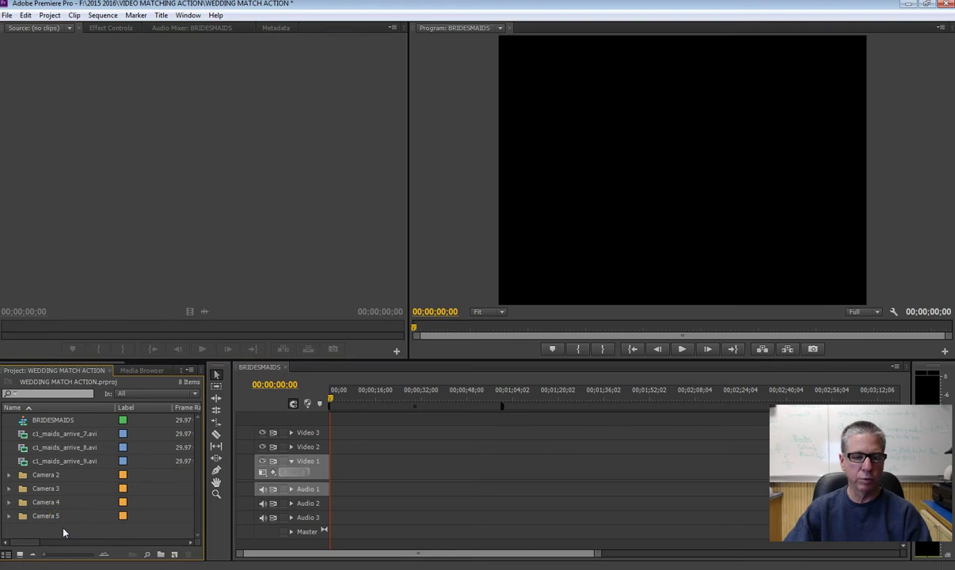
click(174, 555)
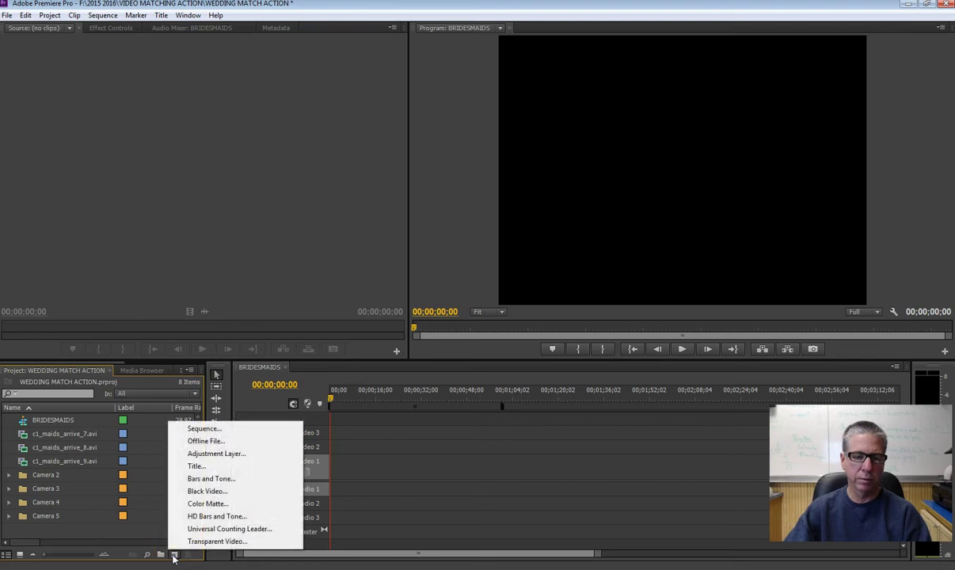
click(202, 492)
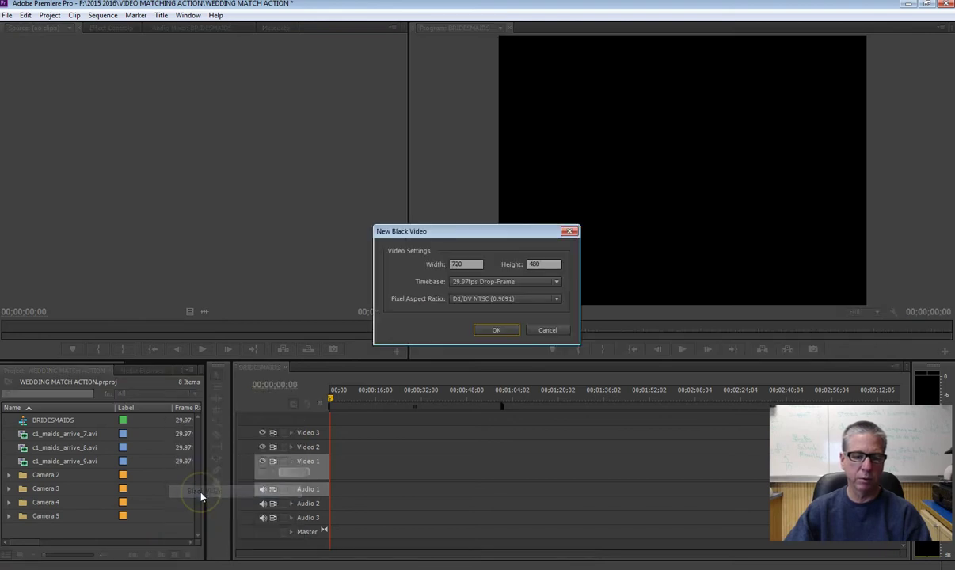
click(502, 328)
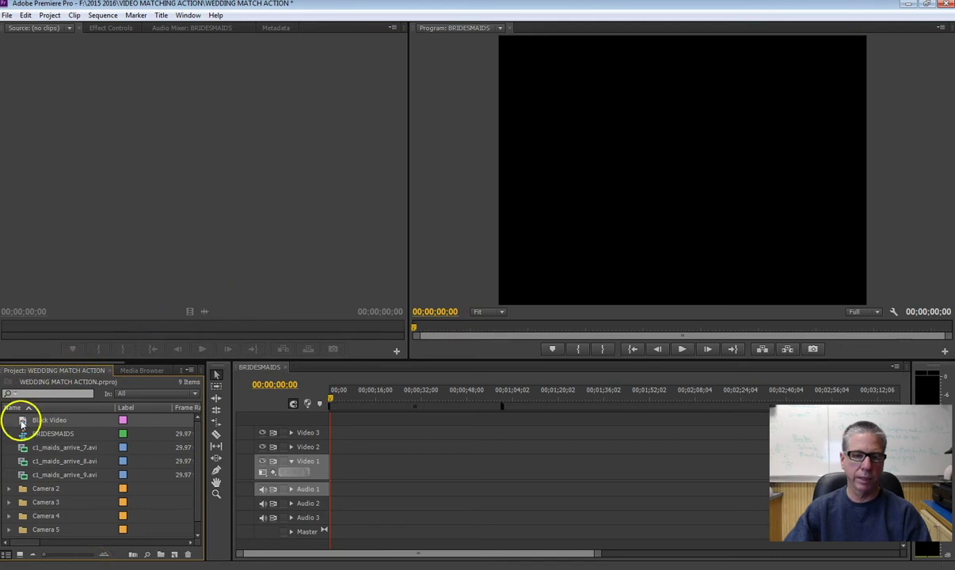
Step: Place Black Video at the start of Video 1 and trim its end to 00;00;09;24
drag(23, 424, 365, 468)
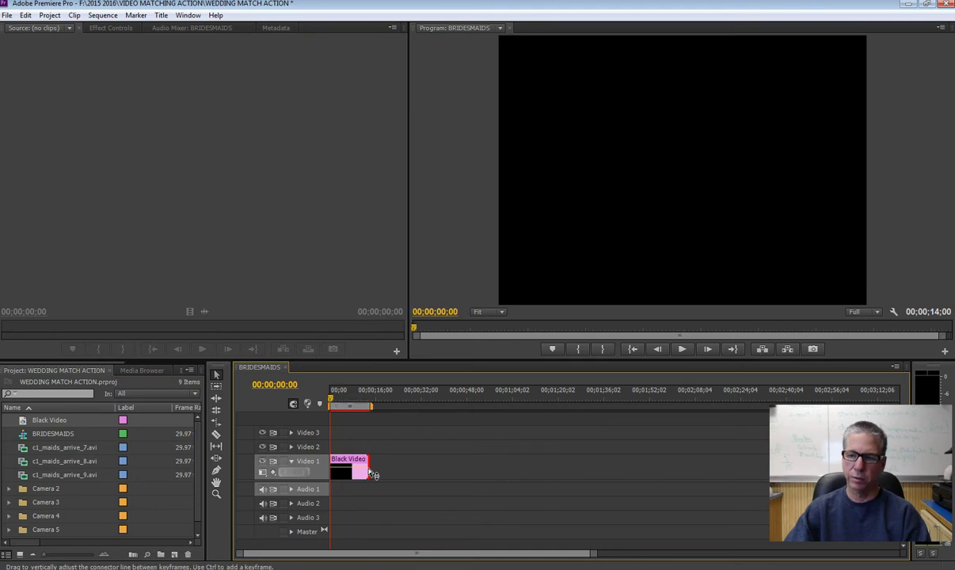
click(359, 399)
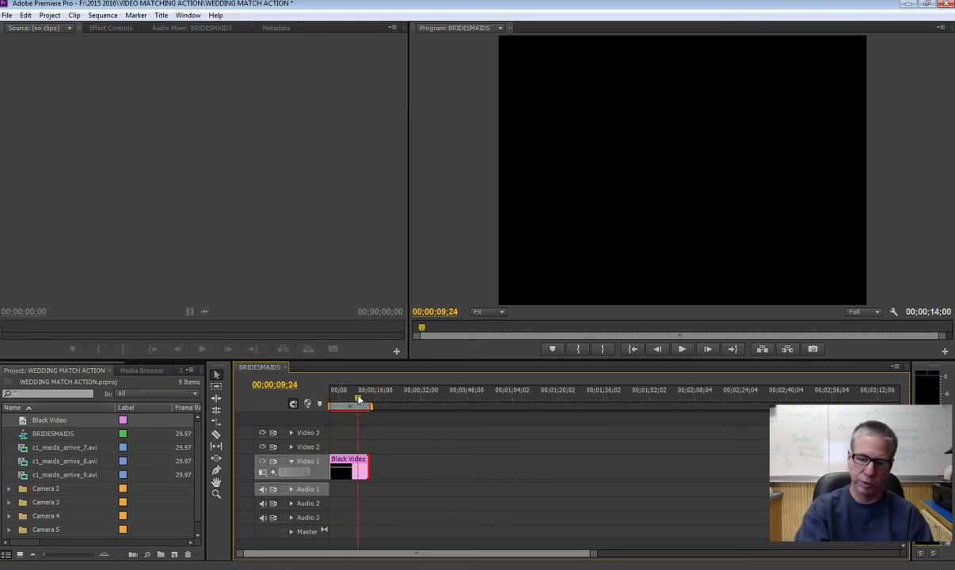
key(equal)
key(equal)
click(406, 400)
drag(486, 463, 436, 468)
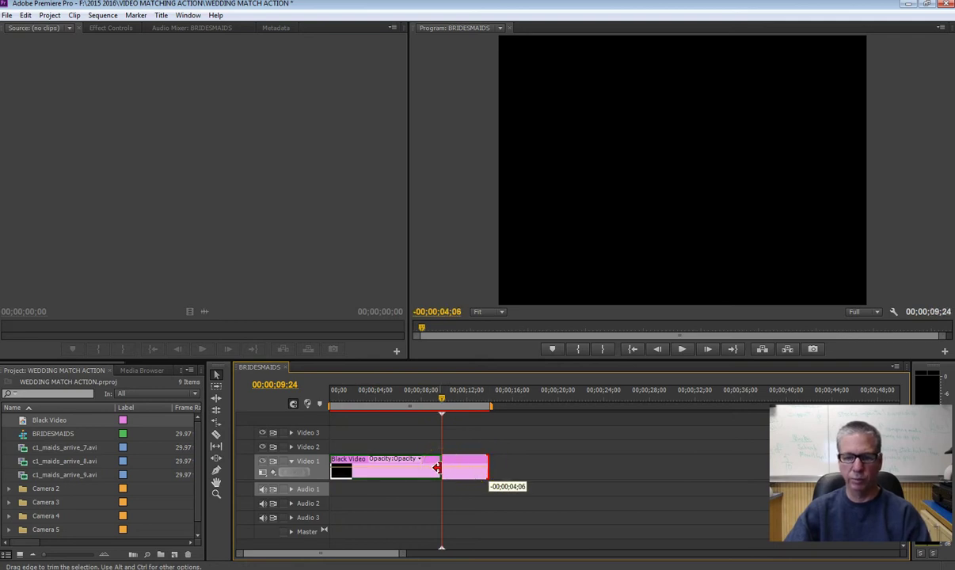
drag(436, 467, 439, 468)
click(439, 400)
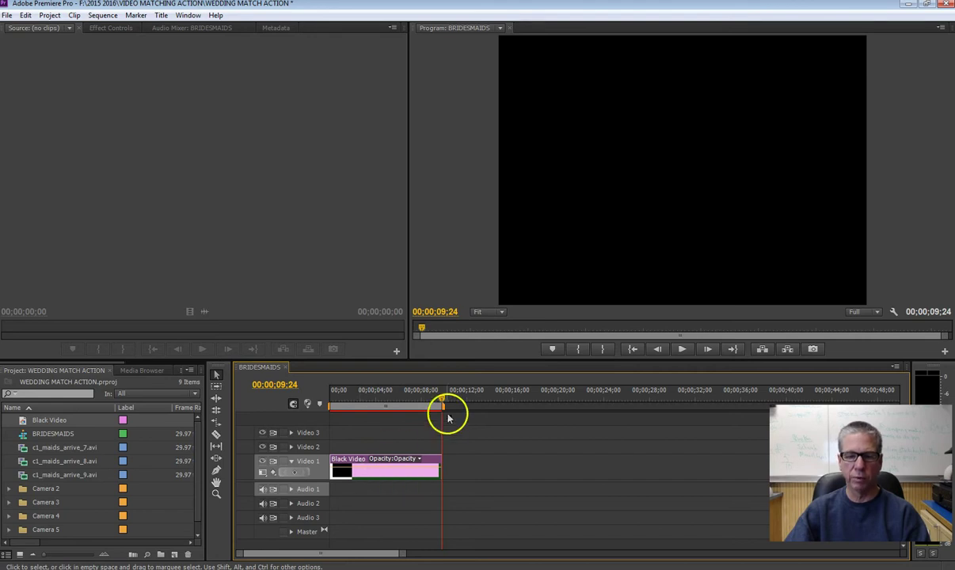
drag(441, 401, 419, 404)
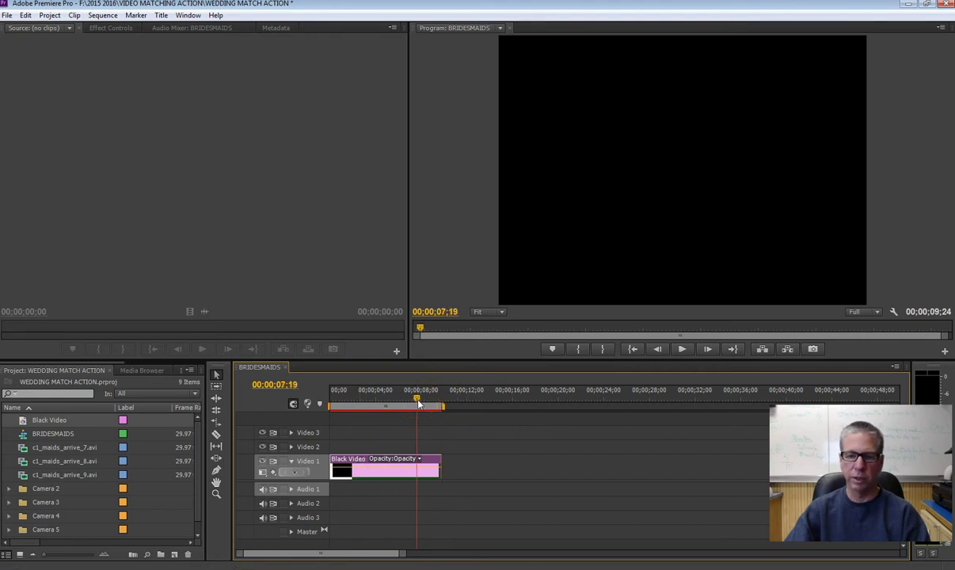
drag(359, 554, 354, 560)
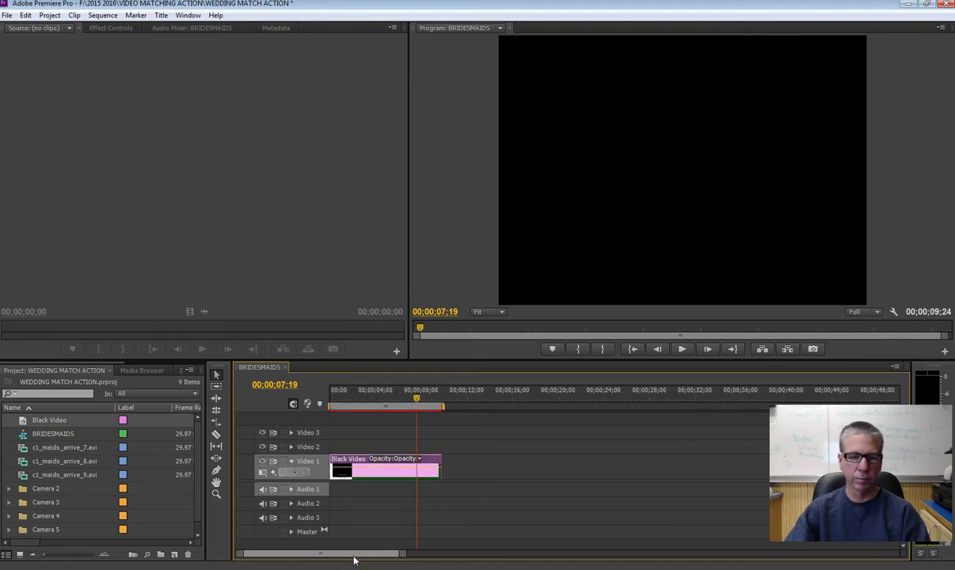
click(24, 448)
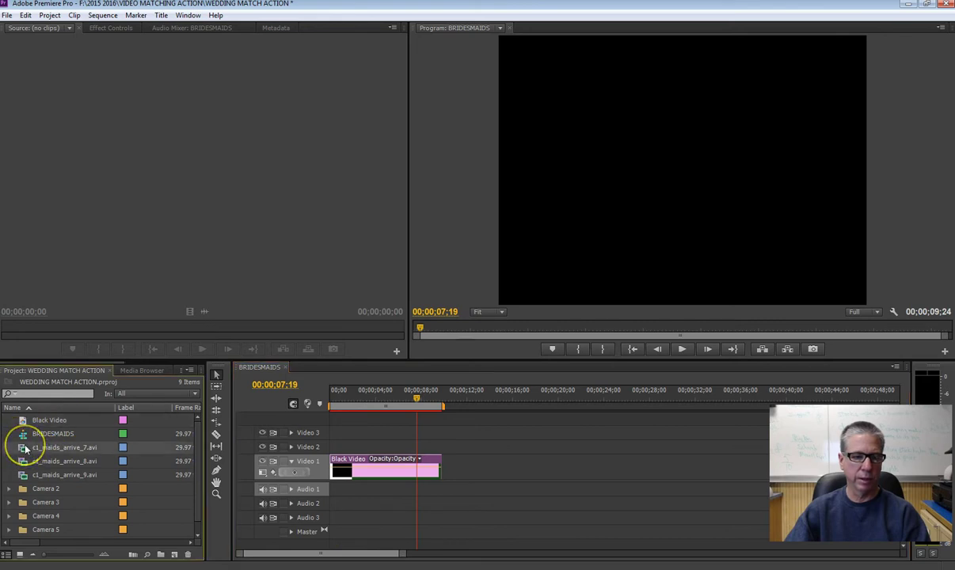
Step: Create a new project bin named Camera 1
shift+click(49, 474)
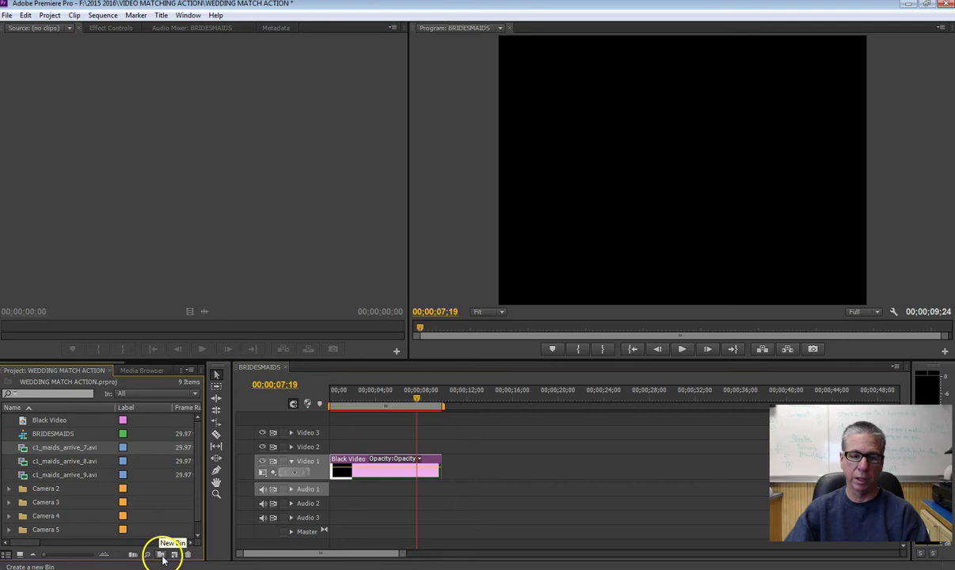
click(162, 555)
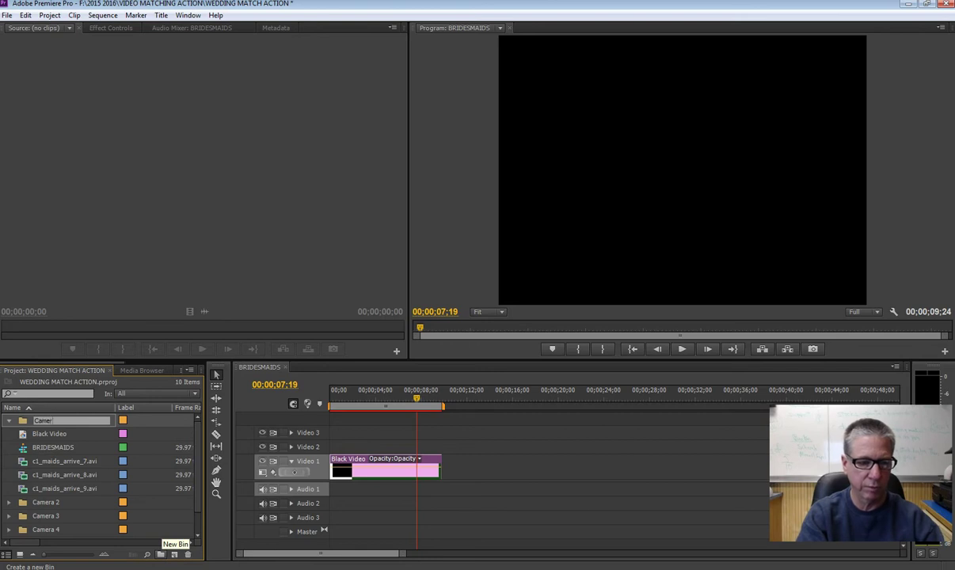
key(Tab)
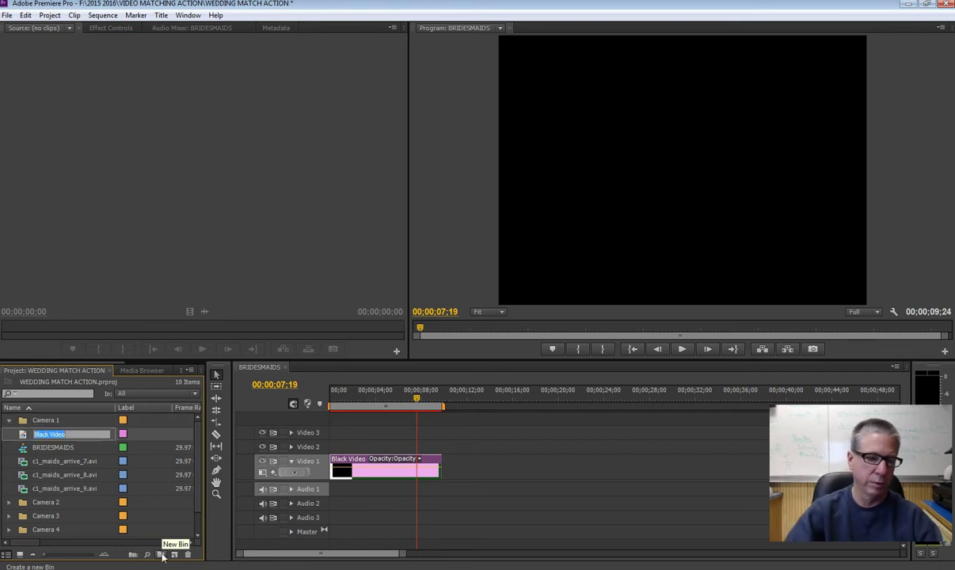
click(25, 457)
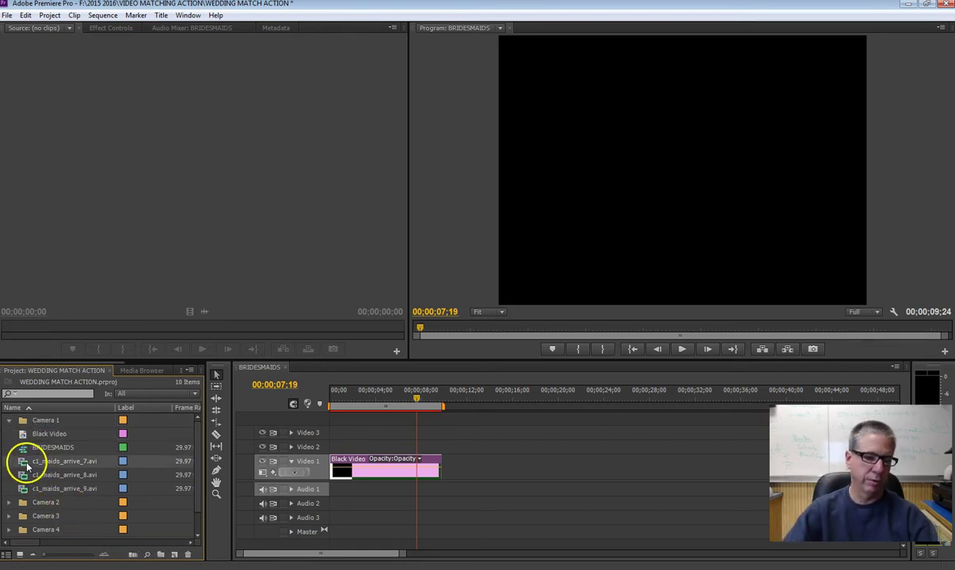
Step: Move c1_maids_arrive_7, 8 and 9 into the Camera 1 bin
shift+click(25, 487)
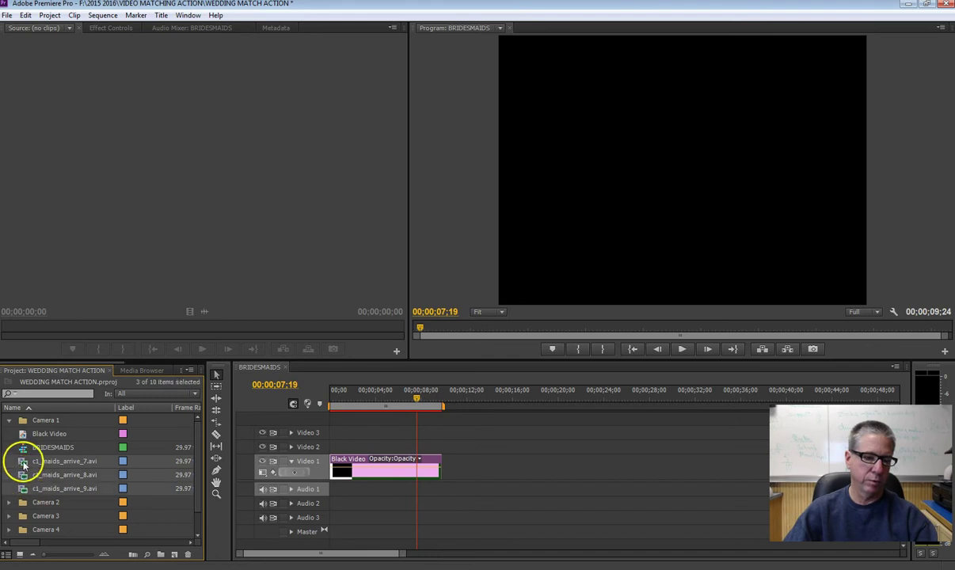
drag(24, 464, 43, 421)
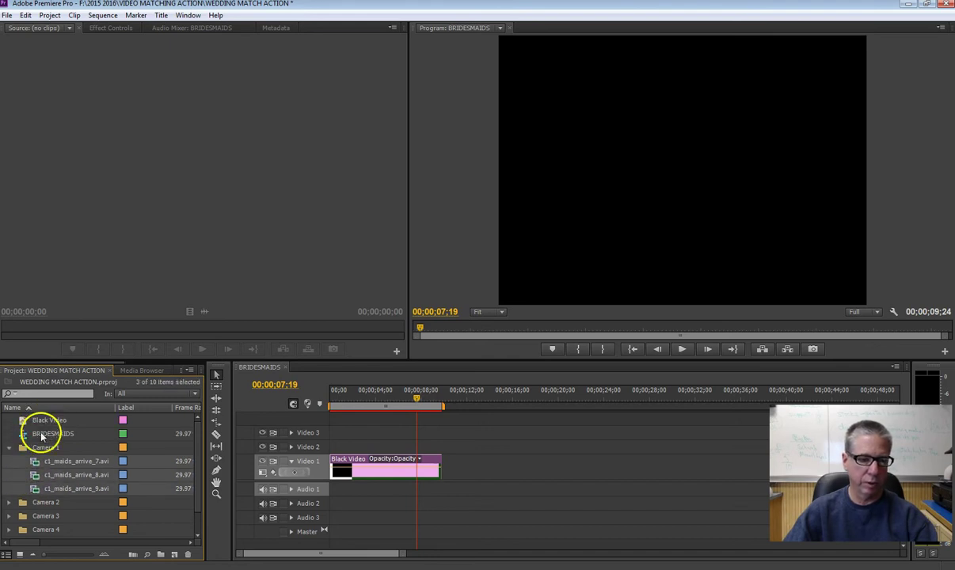
click(9, 448)
click(10, 449)
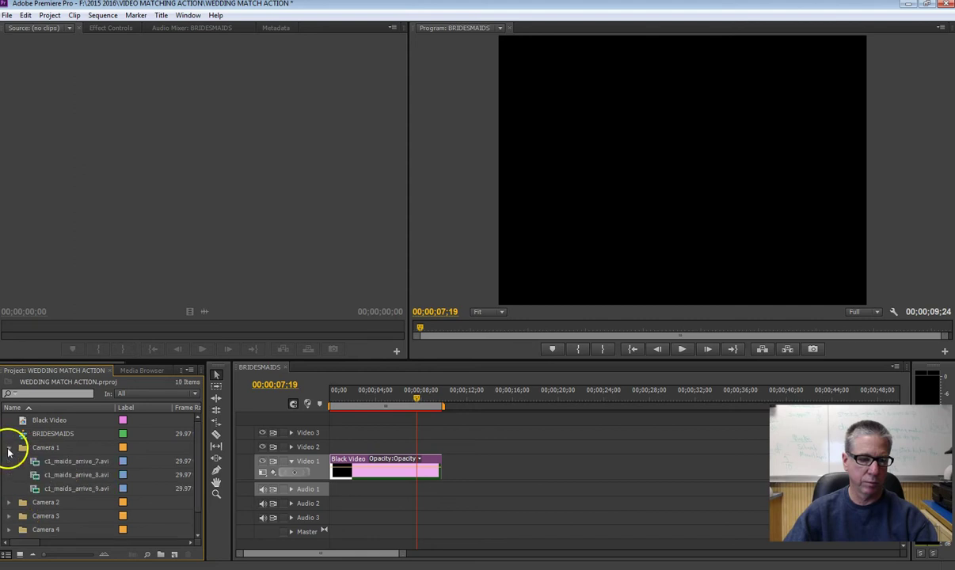
Step: Preview c1_maids_arrive_7.avi to 00;06;12;15, then collapse Camera 1 and expand Camera 2
double_click(38, 464)
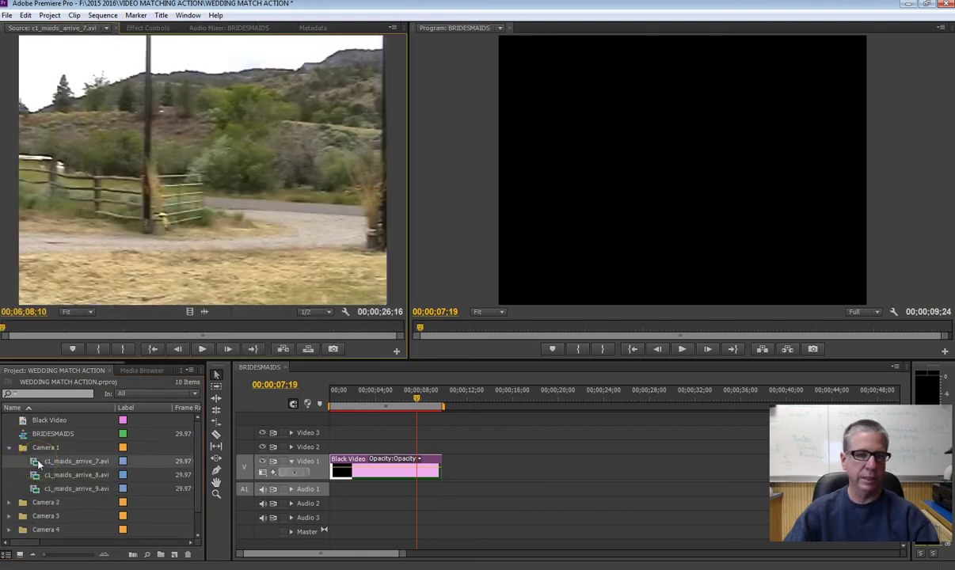
click(123, 330)
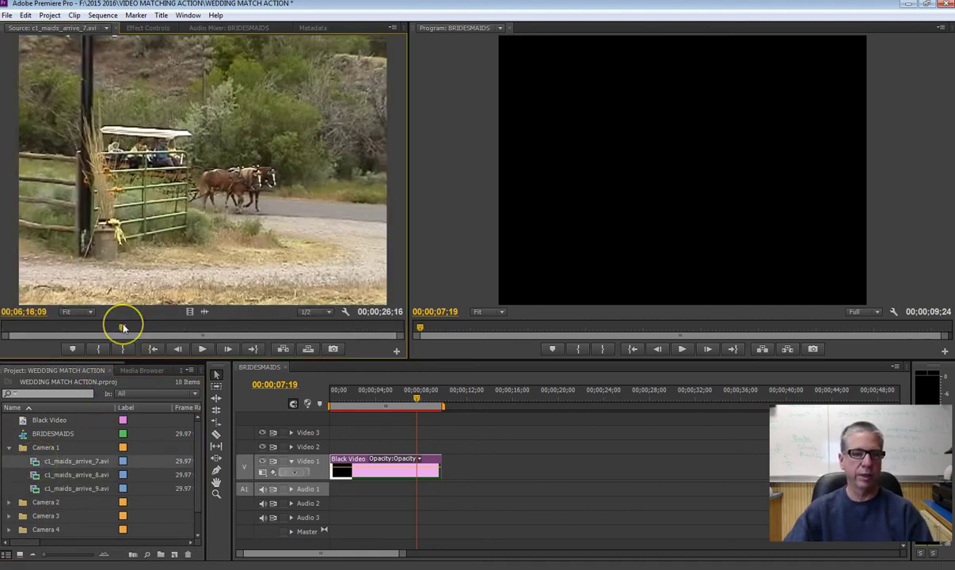
click(76, 331)
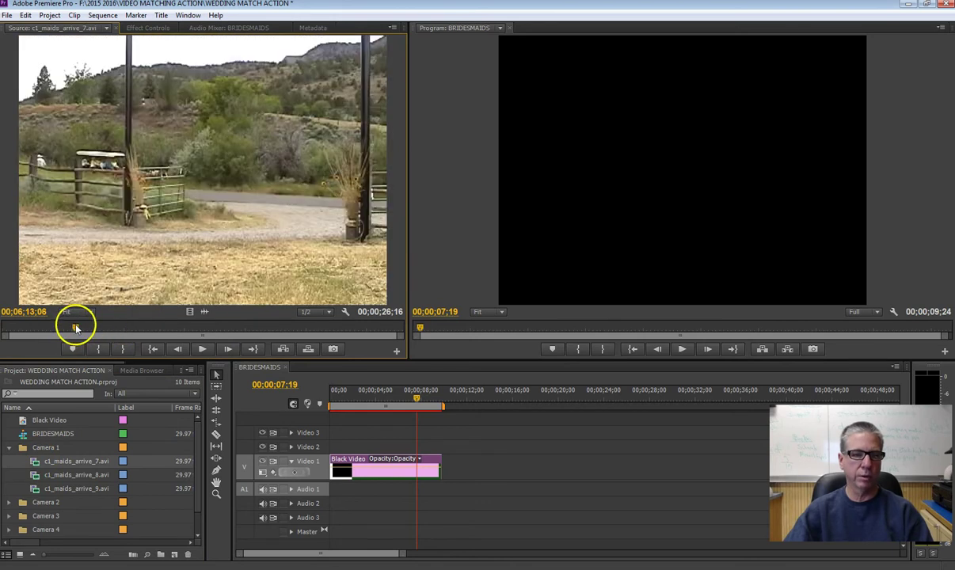
drag(168, 331, 64, 326)
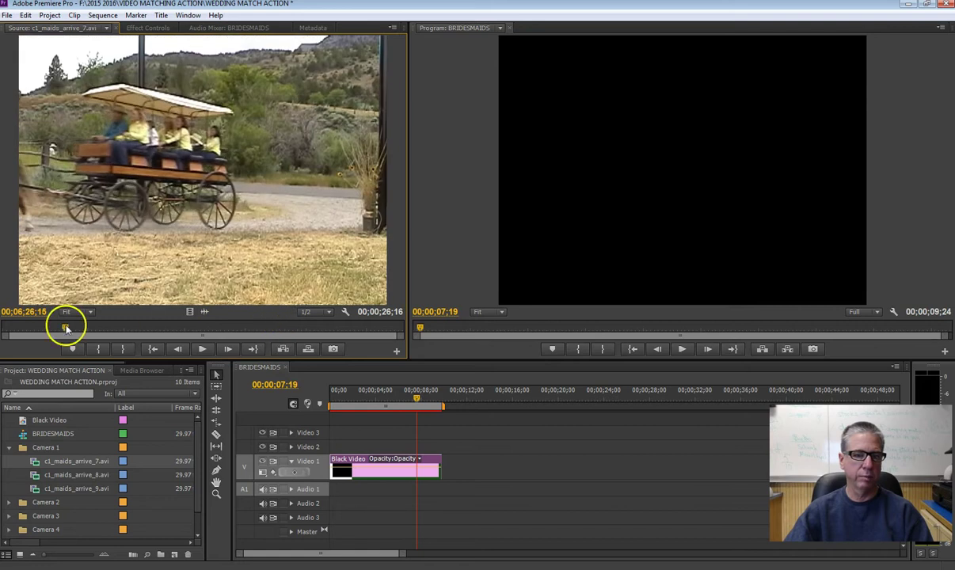
click(9, 447)
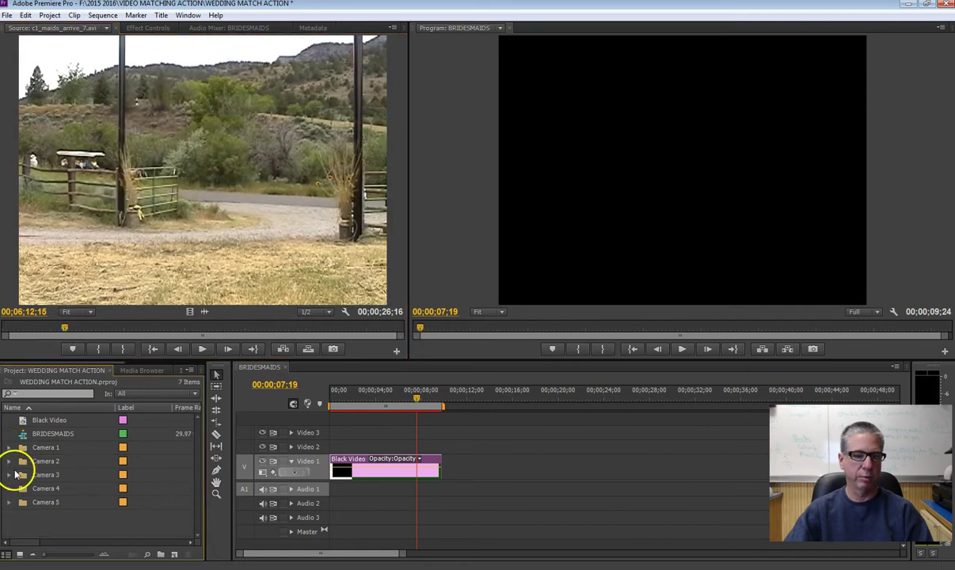
click(9, 461)
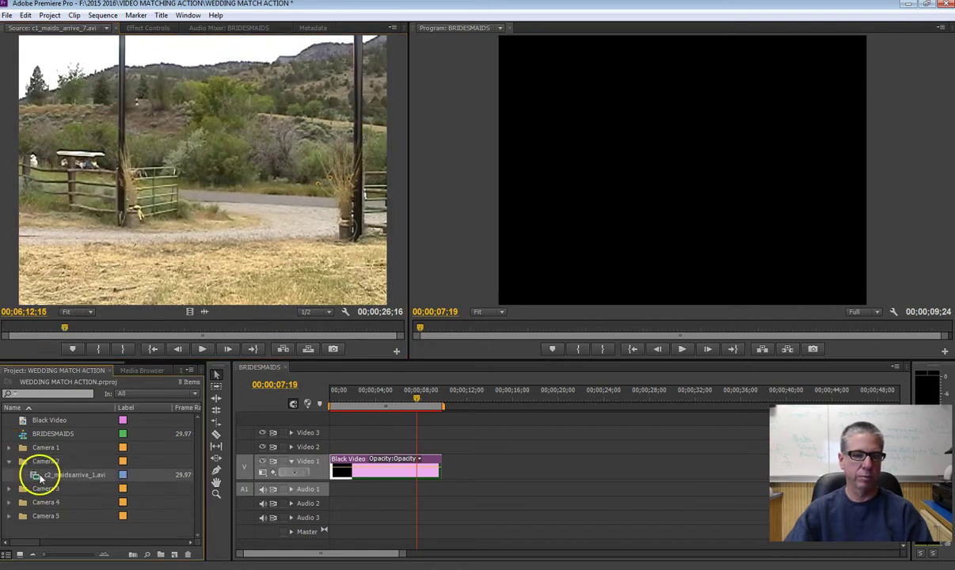
Step: Open c2_maidsarrive_1.avi in the Source monitor and cue it to 00;03;24;05
double_click(40, 475)
drag(175, 333, 98, 329)
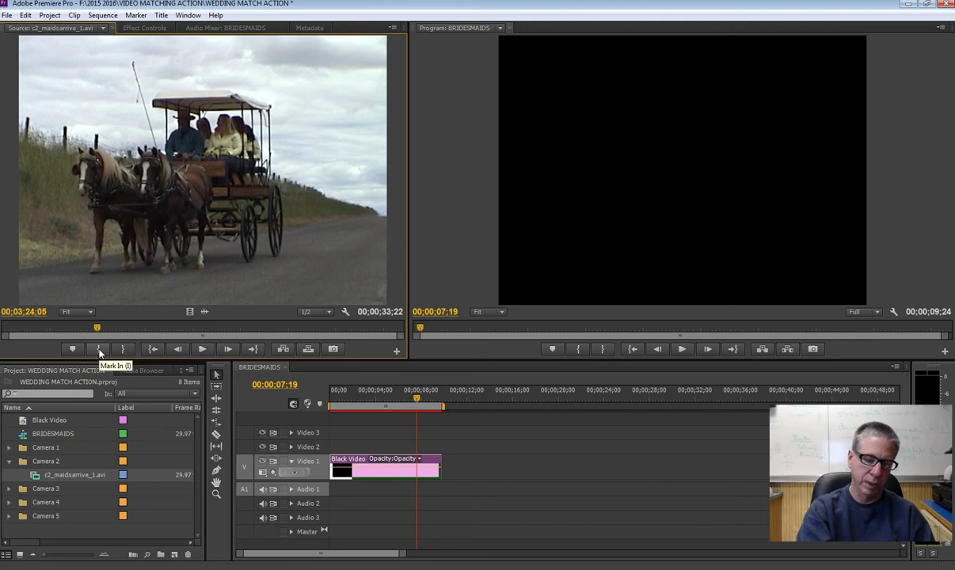
Step: Mark In on the approaching carriage and Mark Out at 03;32;02, a 00;00;07;28 range
click(100, 350)
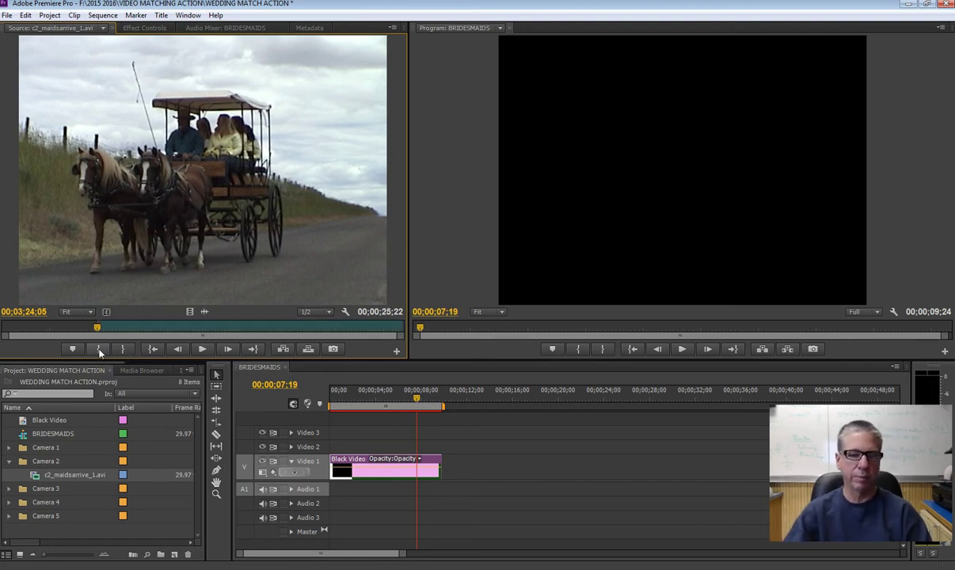
drag(96, 330, 166, 324)
click(203, 350)
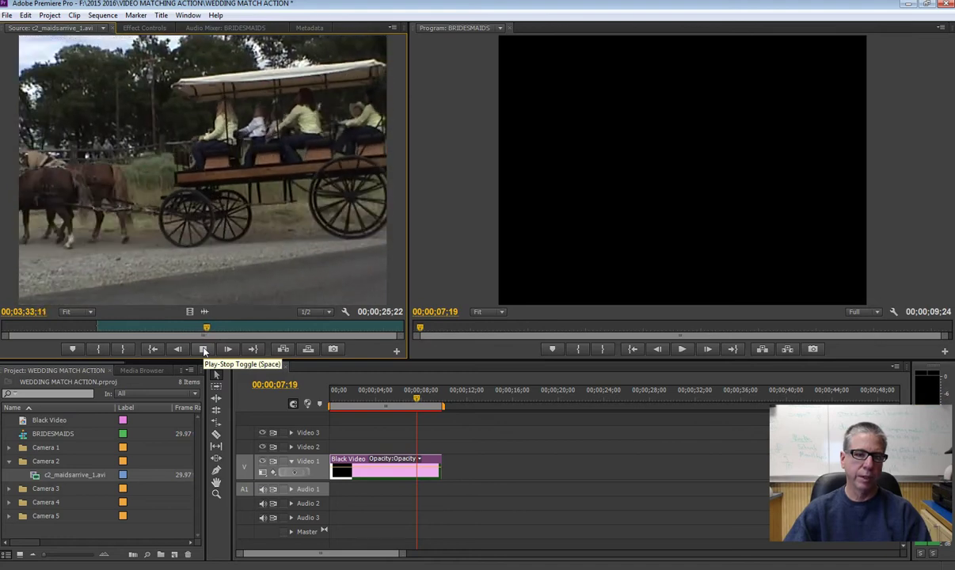
drag(203, 333, 106, 332)
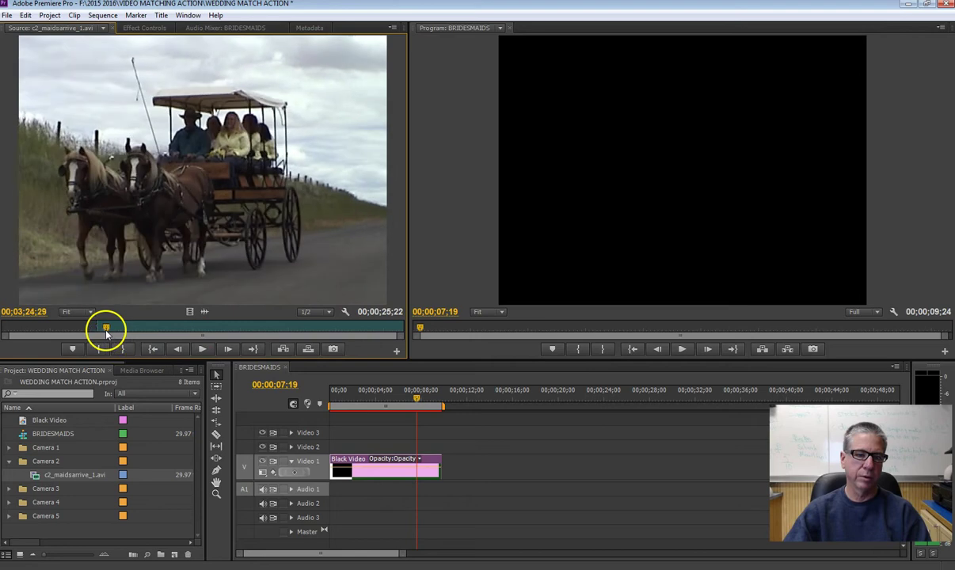
drag(188, 331, 121, 337)
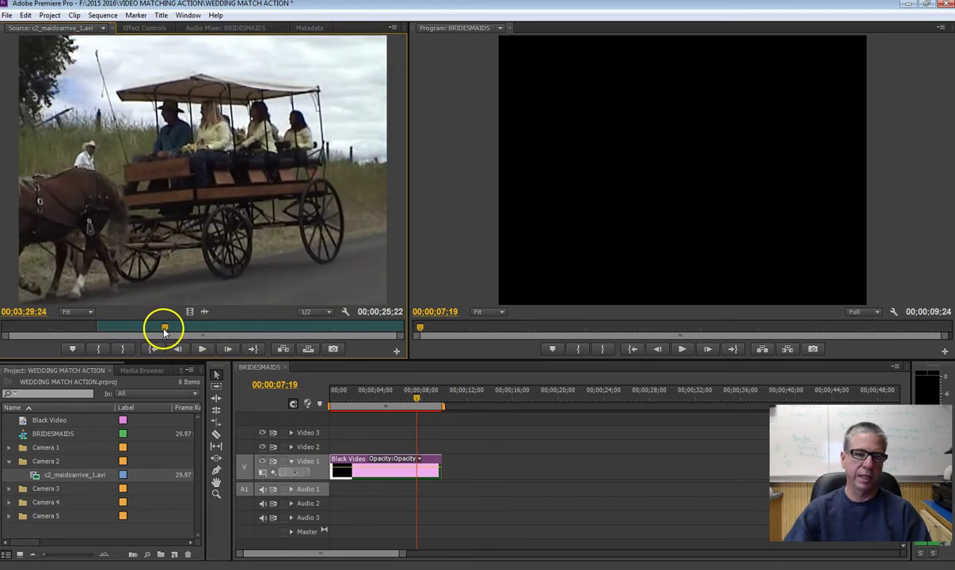
mouse_move(179, 330)
mouse_down()
mouse_move(218, 331)
mouse_move(193, 323)
mouse_move(206, 323)
mouse_move(185, 328)
mouse_move(216, 327)
mouse_move(167, 349)
mouse_move(191, 343)
mouse_up()
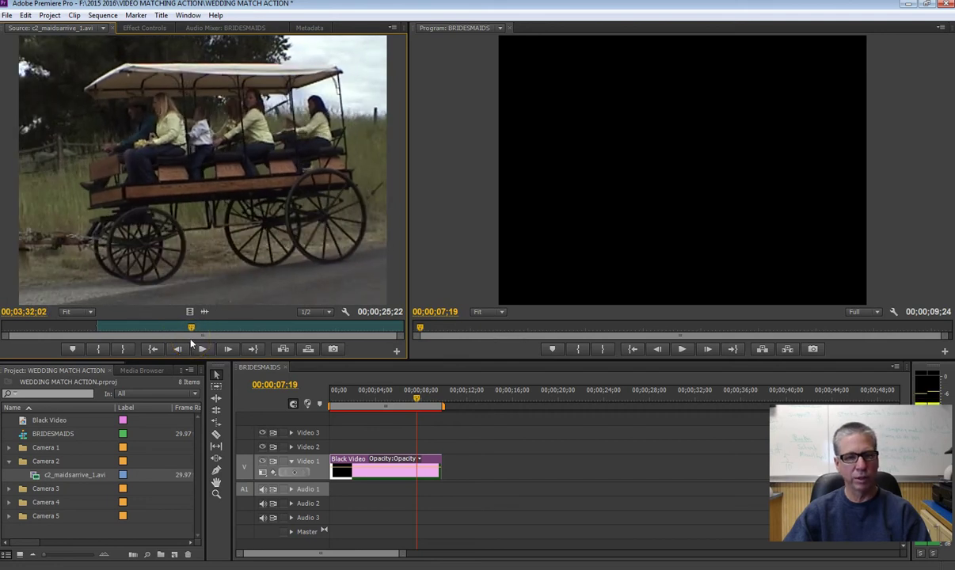
click(123, 348)
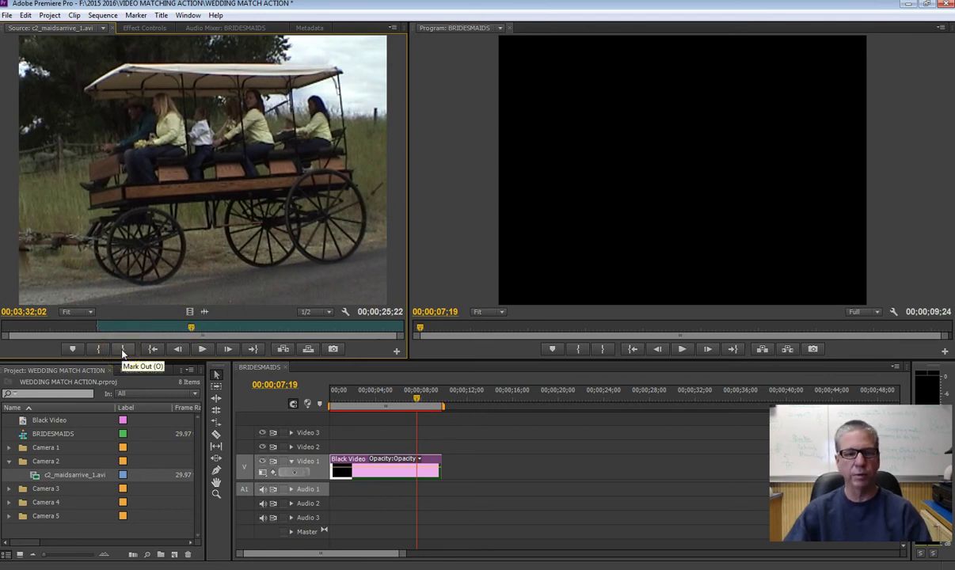
click(122, 350)
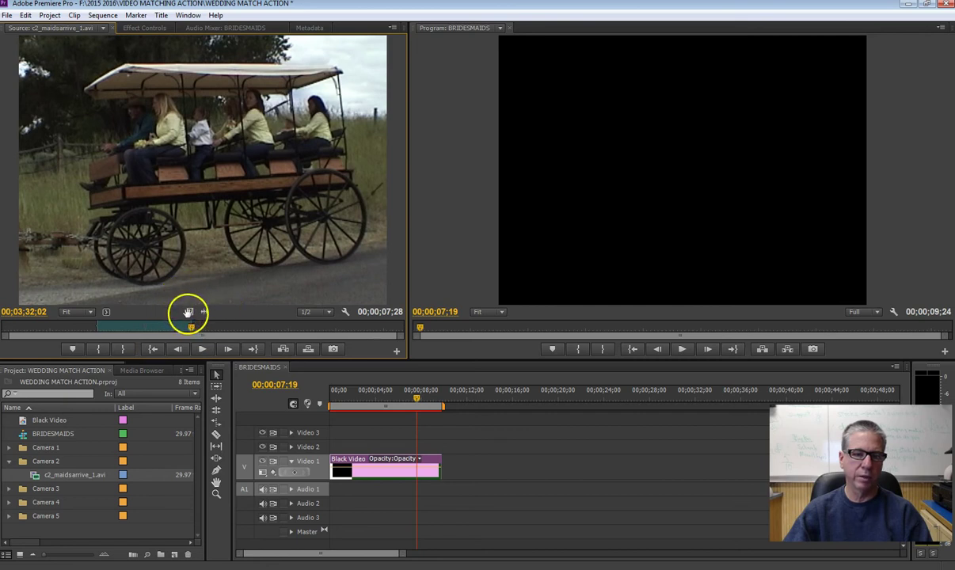
Step: Drag the marked Camera 2 video onto Video 1 after Black Video, ending at 00;00;17;22
drag(190, 312, 443, 475)
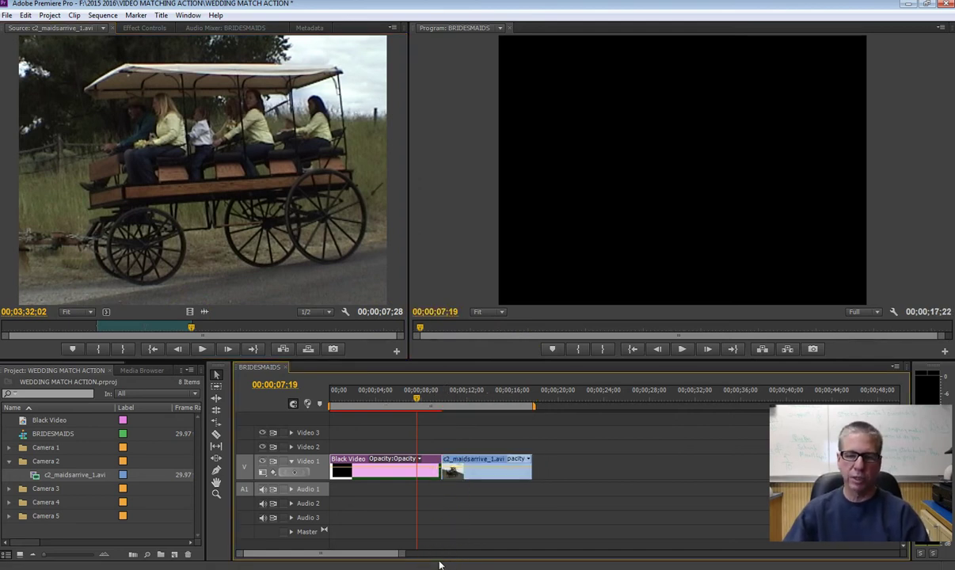
drag(418, 394, 487, 398)
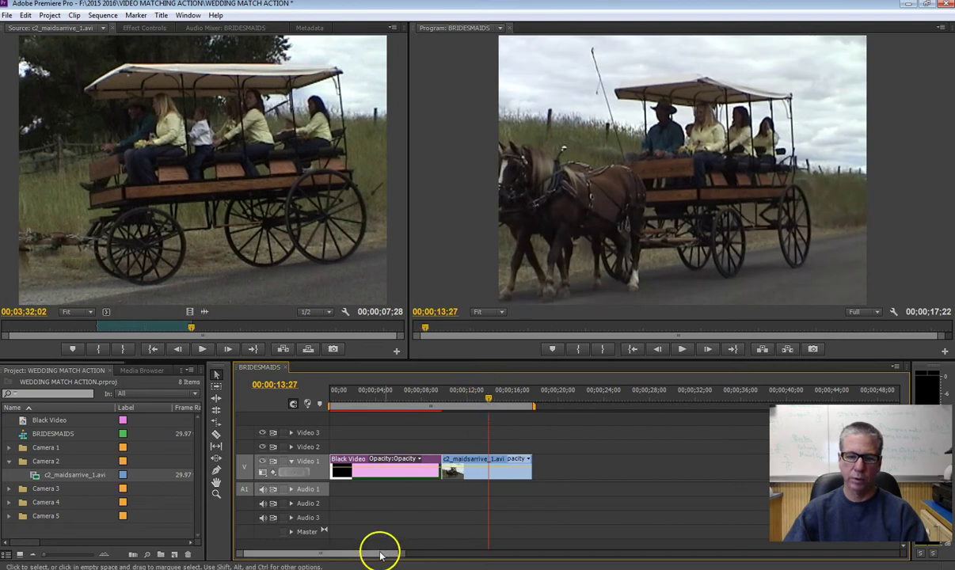
scroll(380, 555, down, 5)
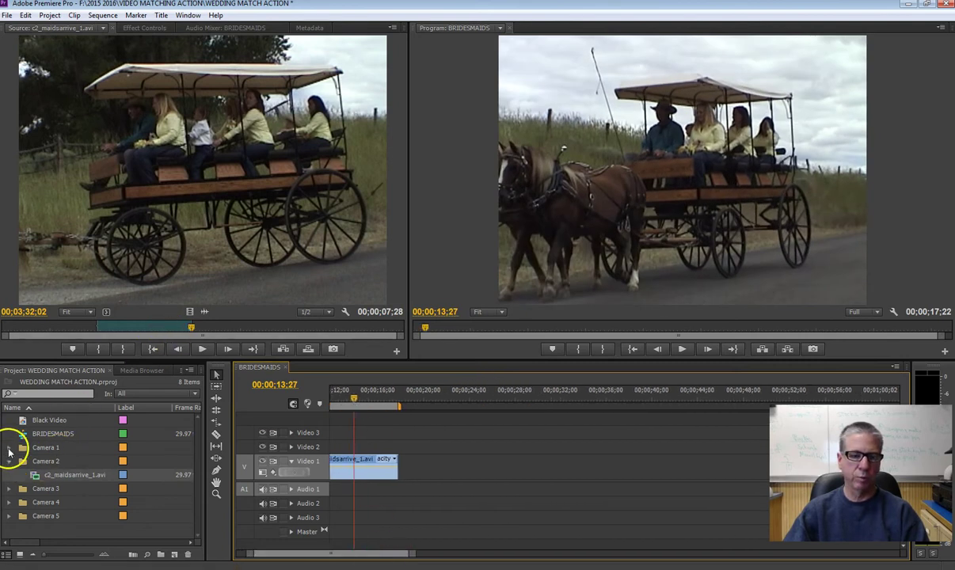
click(9, 448)
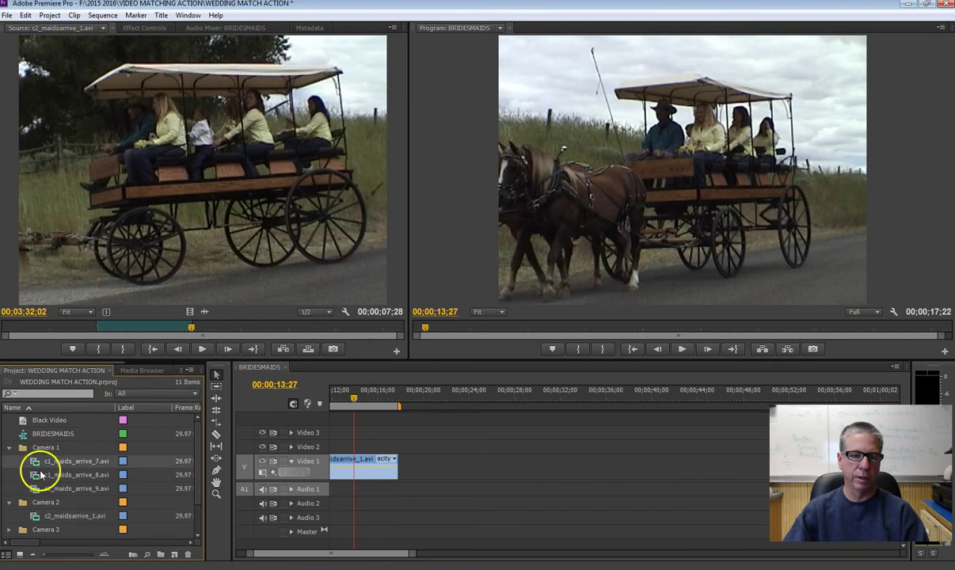
Step: Cue c1_maids_arrive_7.avi to 00;06;18;29, matching the Camera 2 clip's final frame
double_click(39, 462)
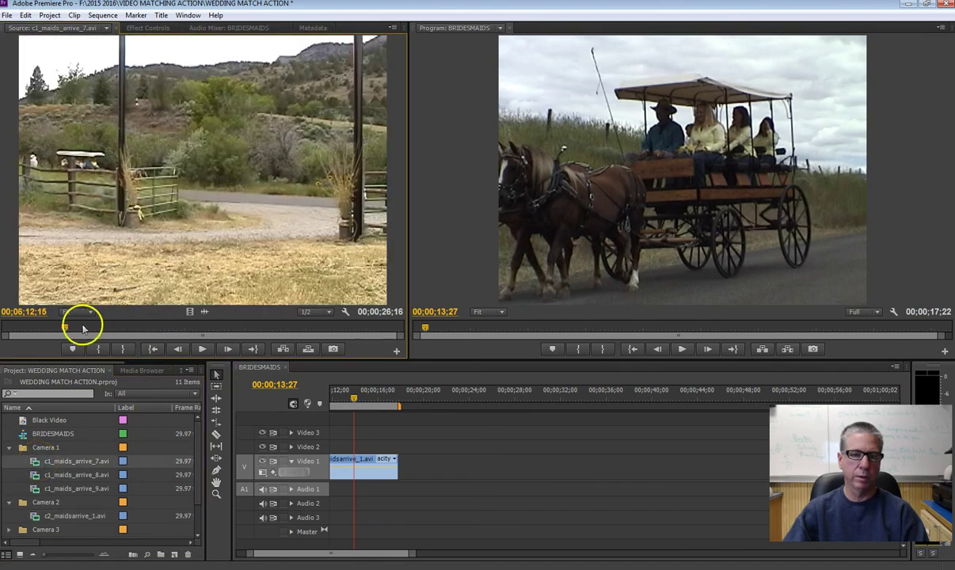
drag(64, 325, 160, 332)
click(378, 396)
drag(377, 398, 396, 401)
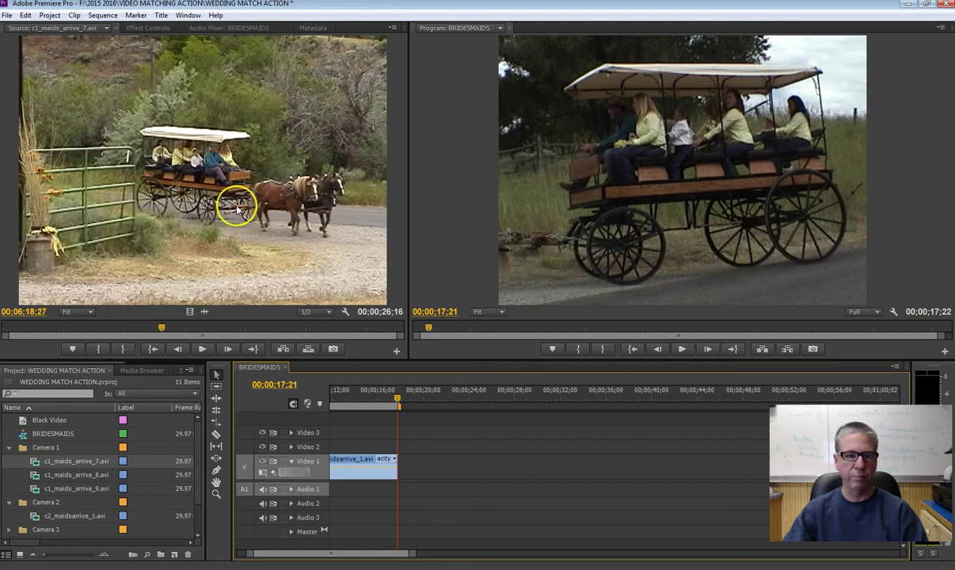
click(161, 328)
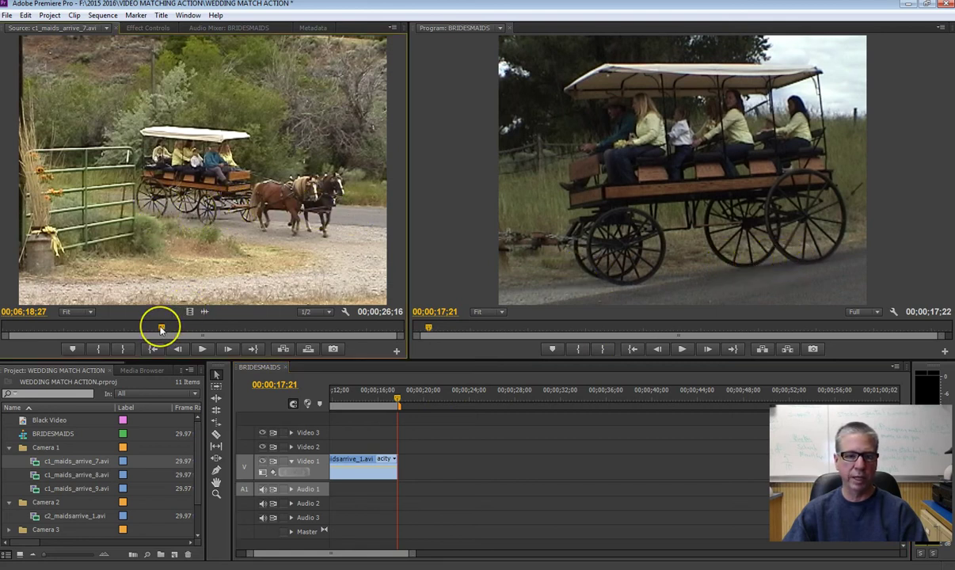
drag(160, 329, 159, 330)
key(j)
key(k)
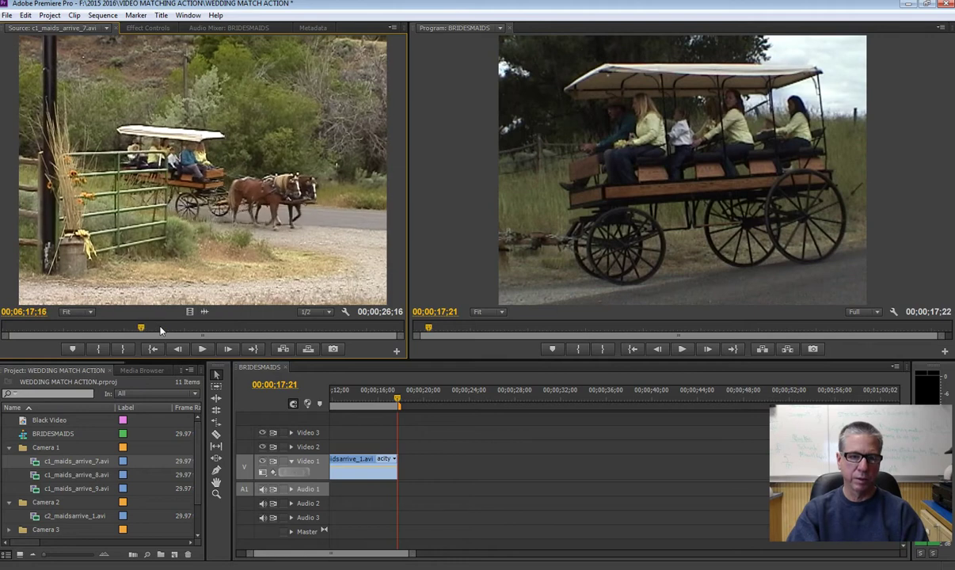
key(Right)
key(Right)
key(Right)
key(Right)
key(Right)
key(Right)
key(Right)
key(Right)
key(Right)
key(Right)
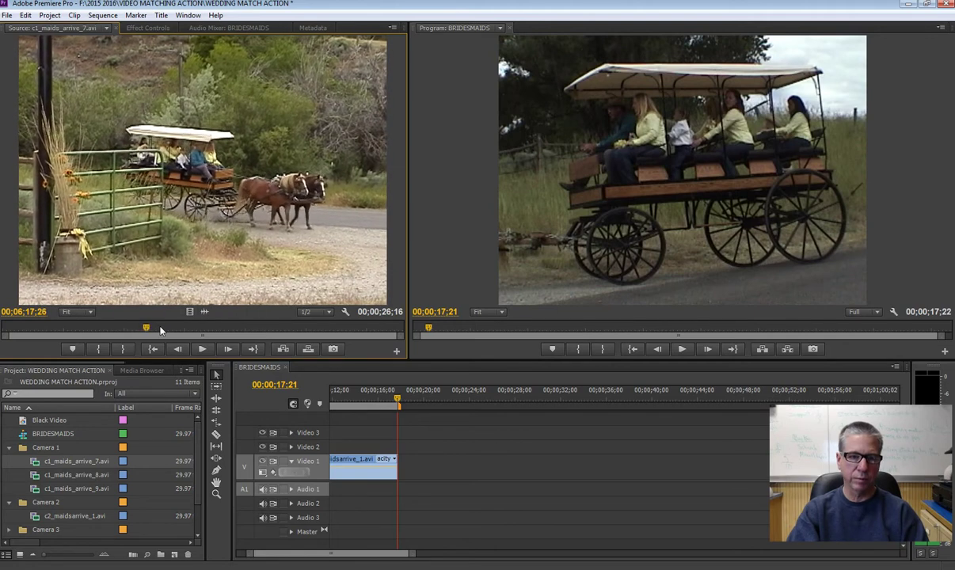
key(Right)
key(Right)
key(Right)
key(Right)
key(Right)
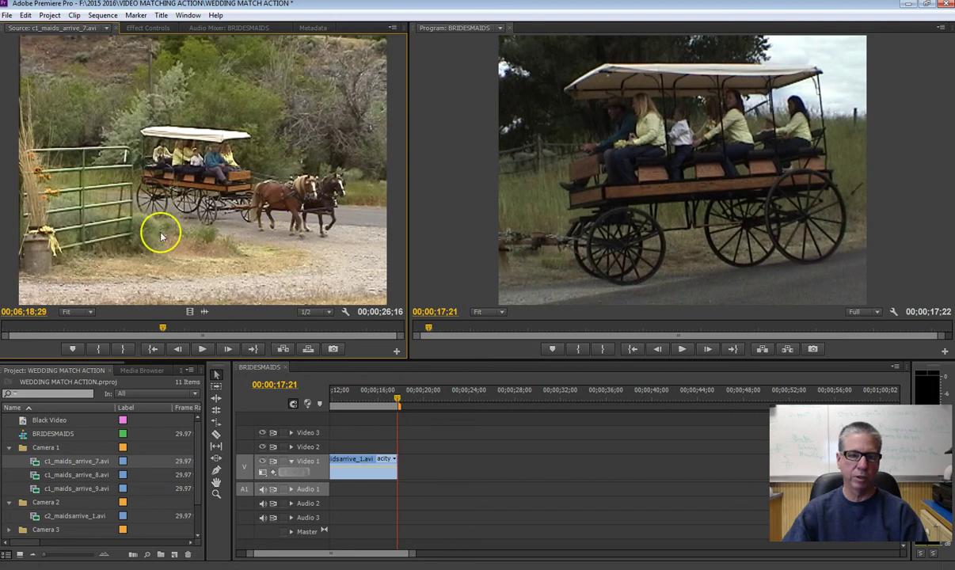
Step: Mark In at the matching frame and Mark Out at 00;06;22;21, a 00;00;03;23 range
click(98, 351)
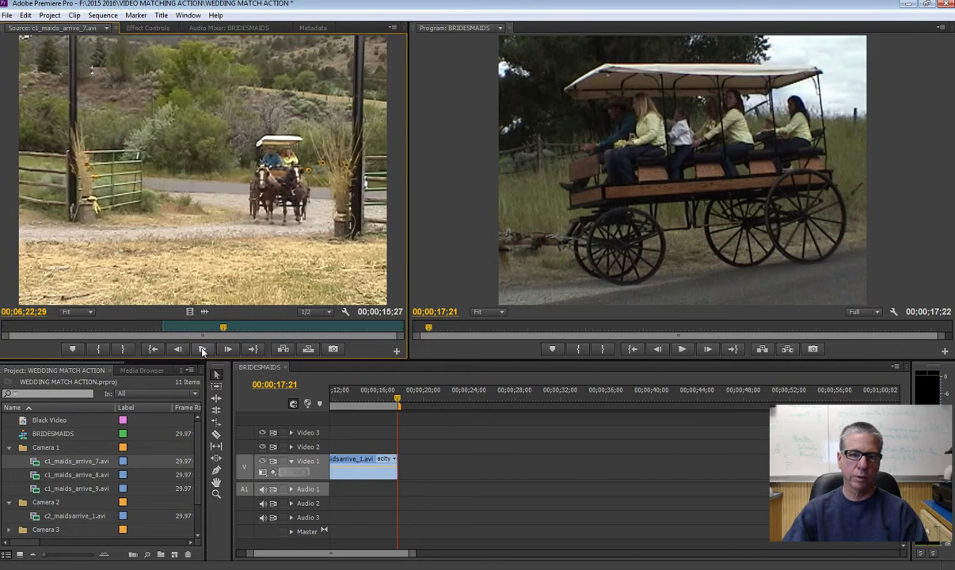
click(201, 348)
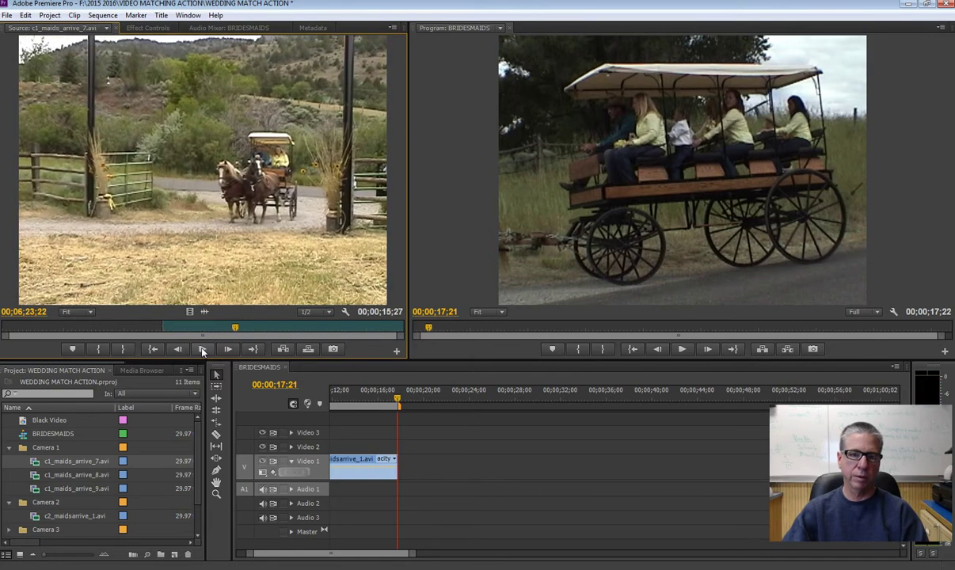
click(234, 329)
mouse_move(235, 330)
mouse_down()
mouse_move(184, 331)
mouse_move(277, 327)
mouse_move(193, 334)
mouse_move(219, 325)
mouse_up()
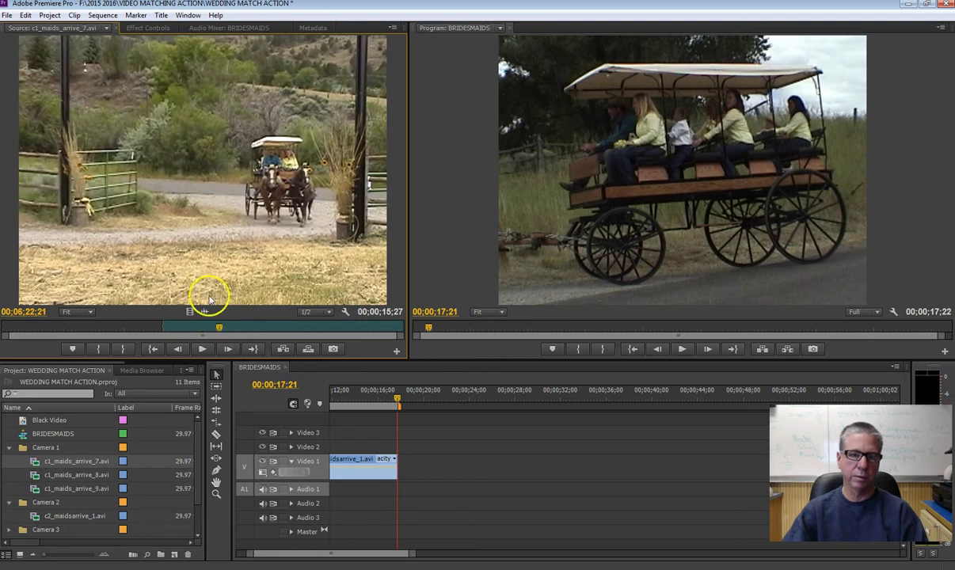
click(123, 349)
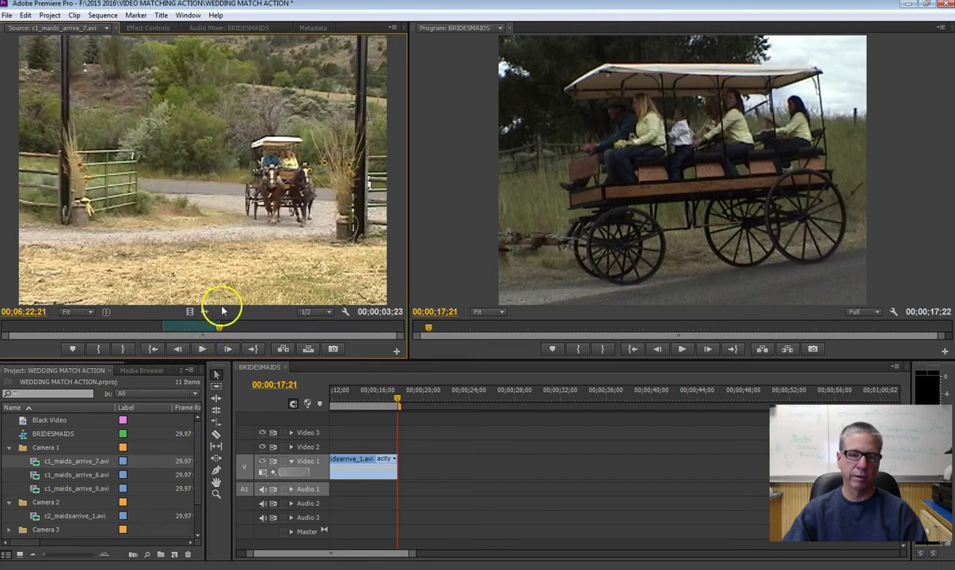
Step: Add the marked Camera 1 video after the Camera 2 clip and play back the cut
drag(188, 311, 400, 469)
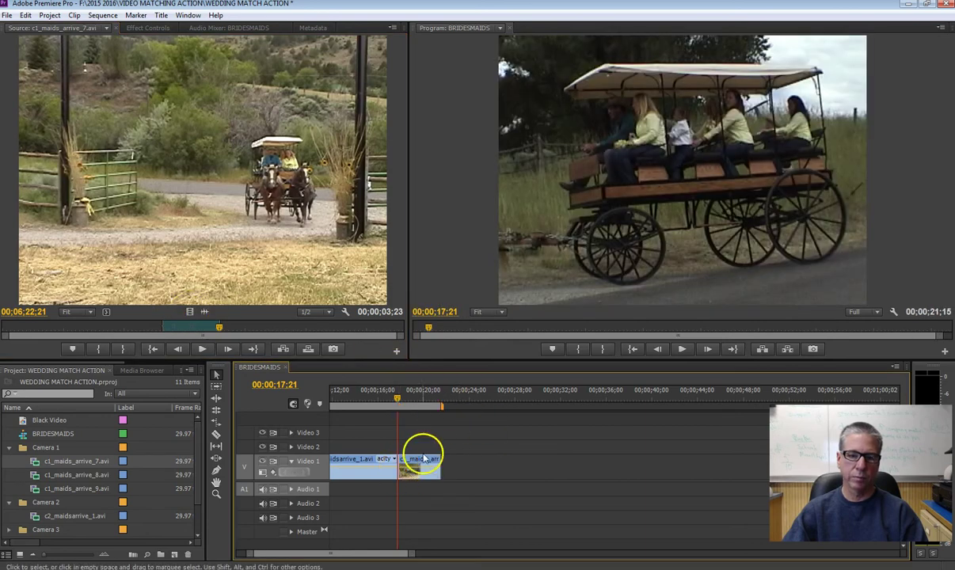
drag(412, 401, 383, 404)
click(684, 350)
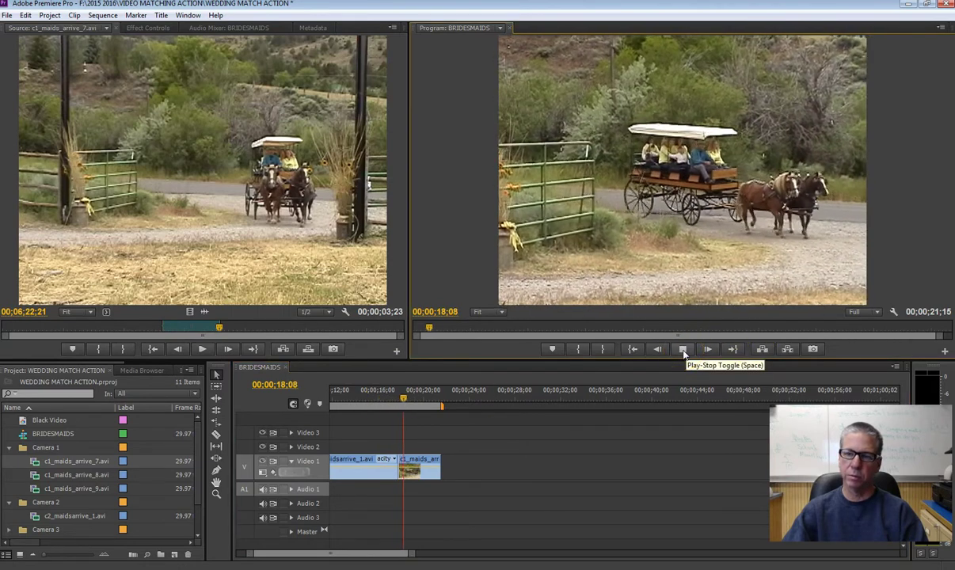
click(684, 350)
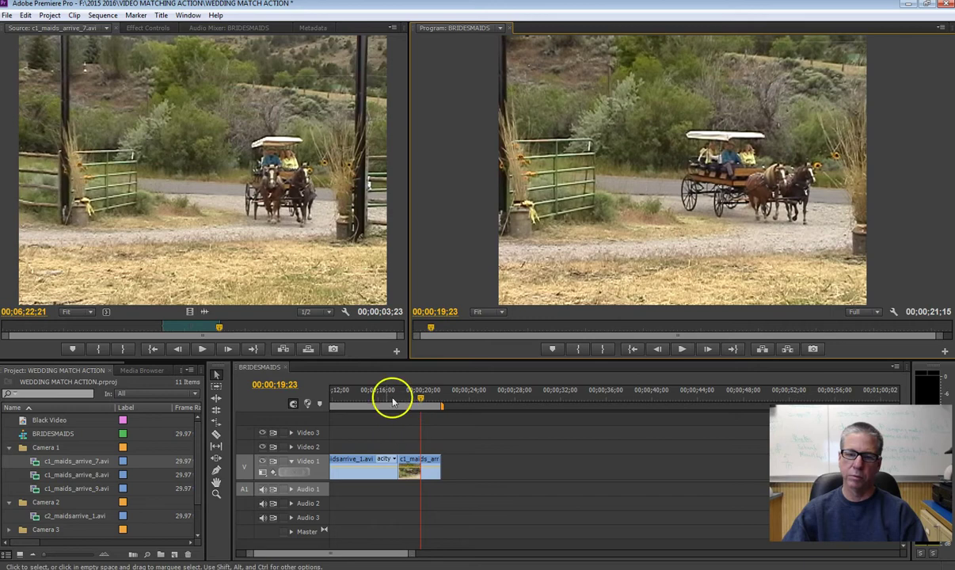
drag(420, 400, 443, 396)
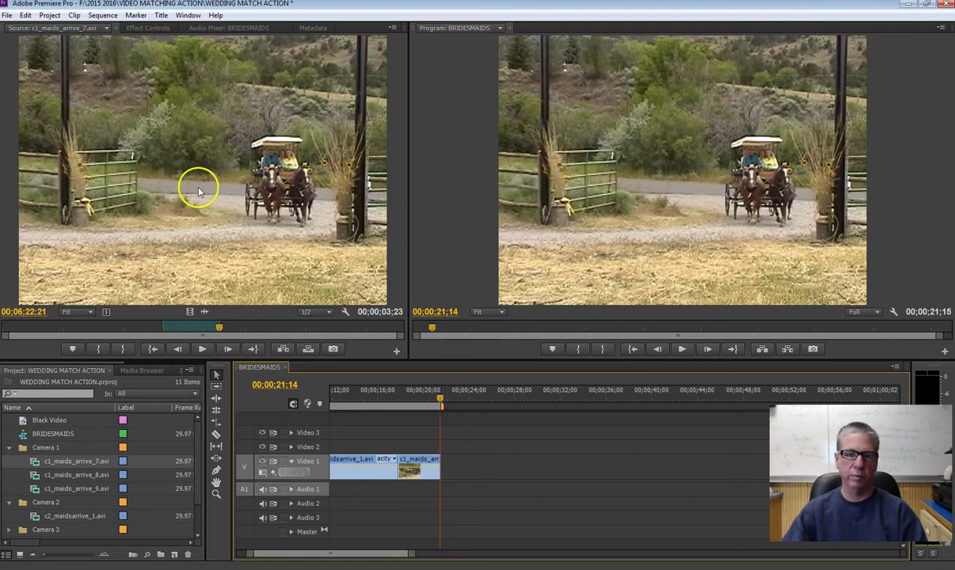
Step: Load c2_maidsarrive_1.avi in the Source monitor and advance to the wagon shots
click(106, 29)
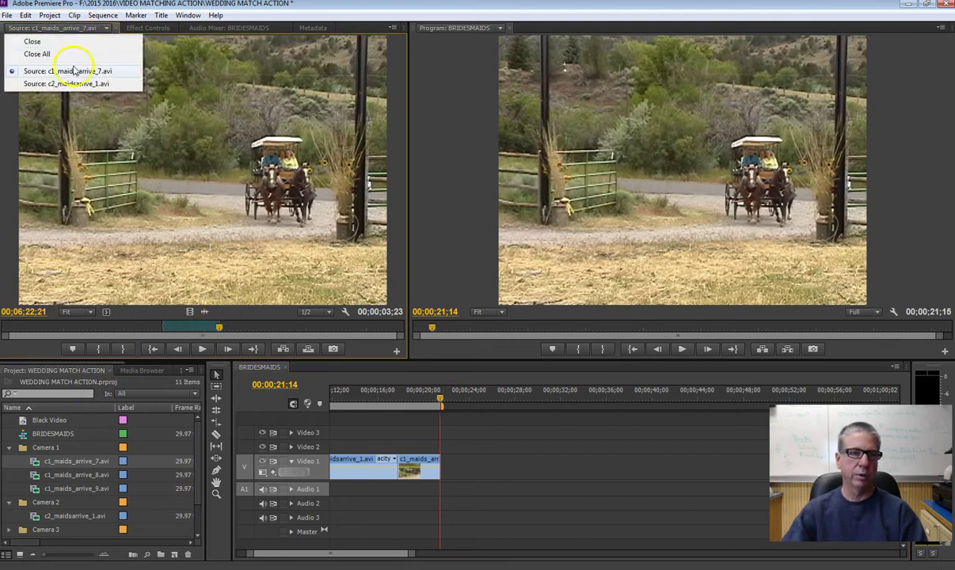
click(40, 84)
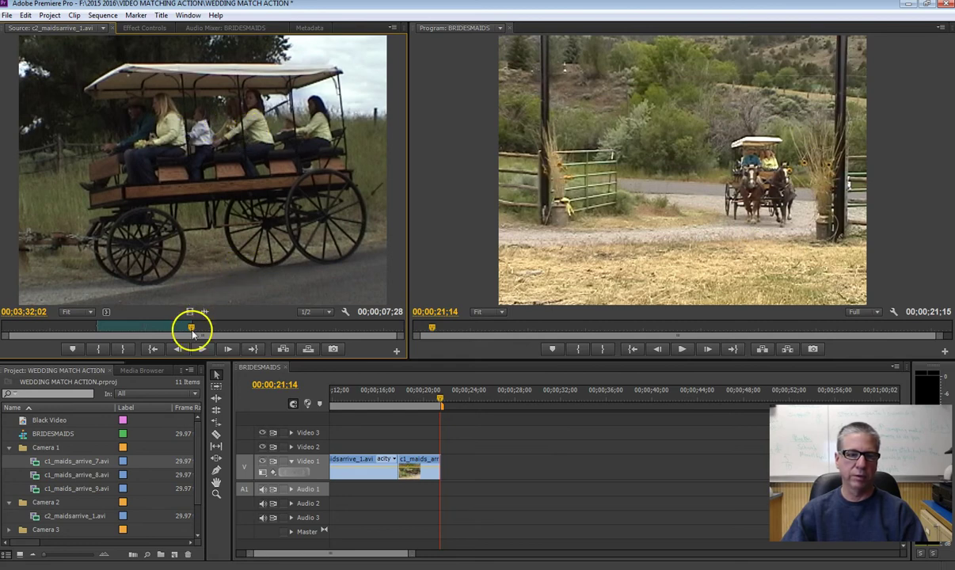
drag(191, 334, 245, 335)
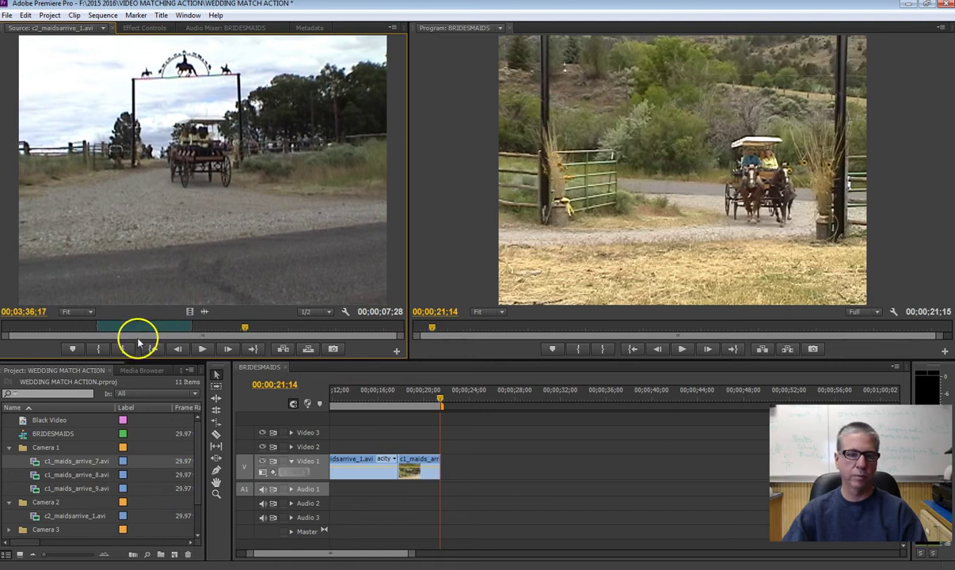
Step: Set the source In point at 00;03;35;08 on the wagon approaching the ranch gate
click(99, 349)
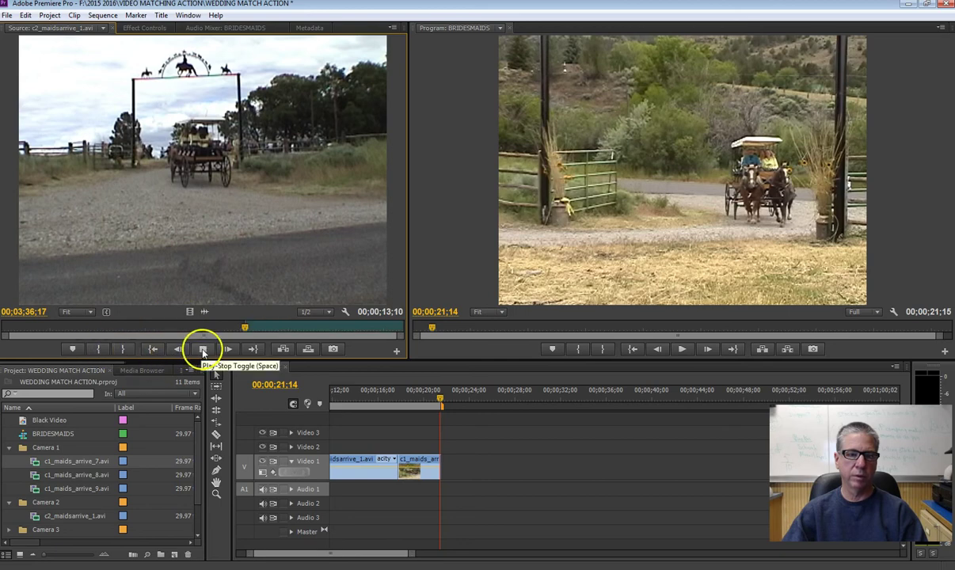
click(202, 349)
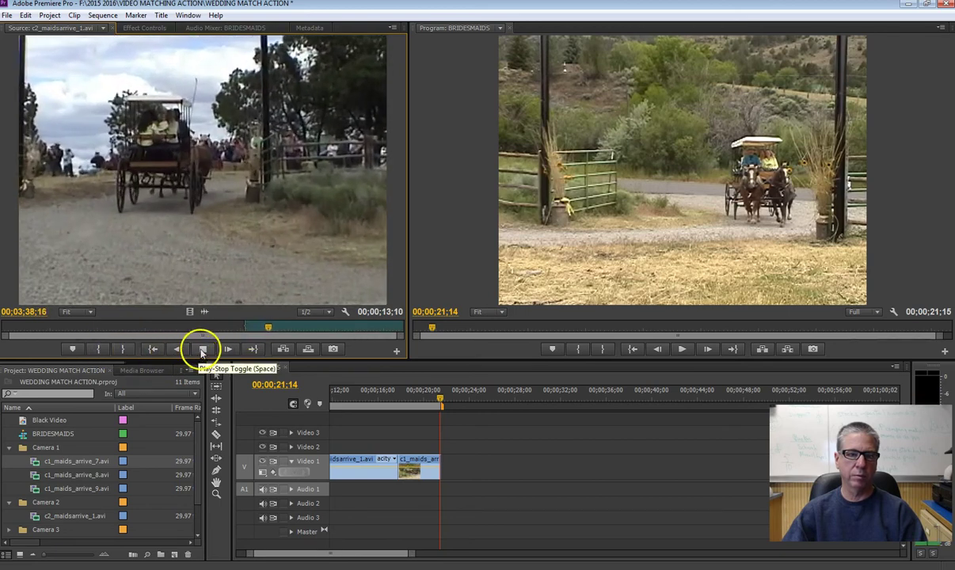
click(203, 349)
drag(272, 330, 231, 331)
click(101, 350)
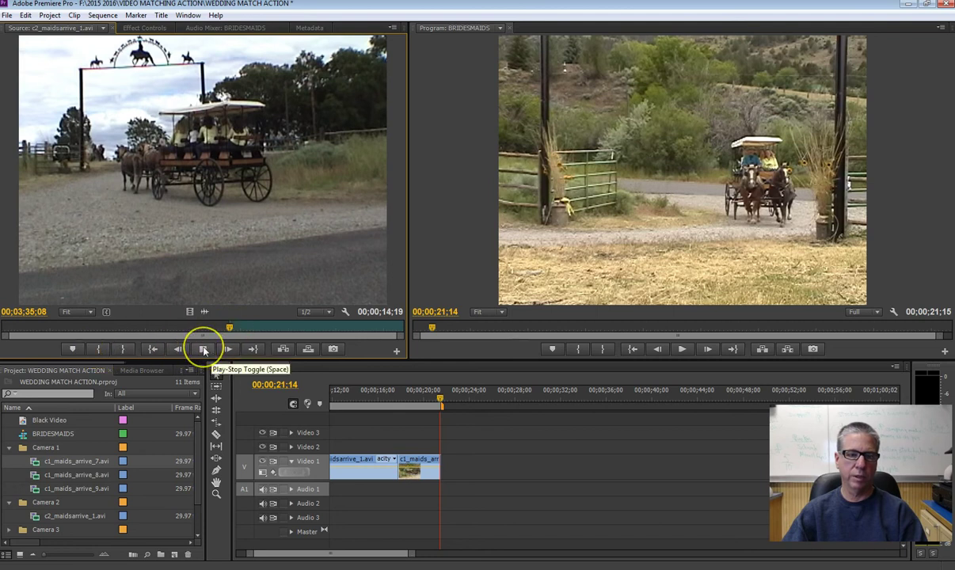
Step: Set the source Out point at 00;03;37;11 for a 00;00;02;04 range
click(204, 349)
click(203, 349)
click(203, 349)
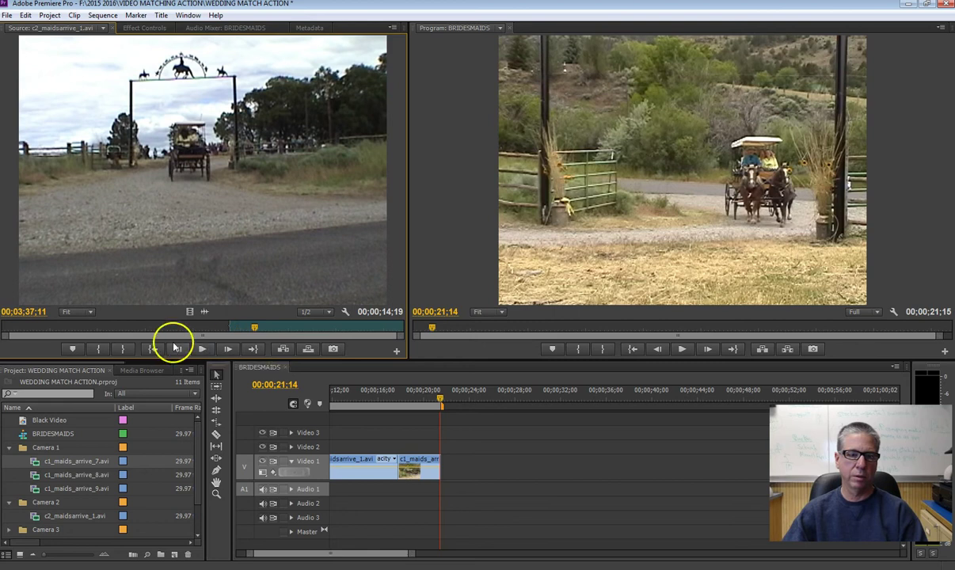
click(123, 349)
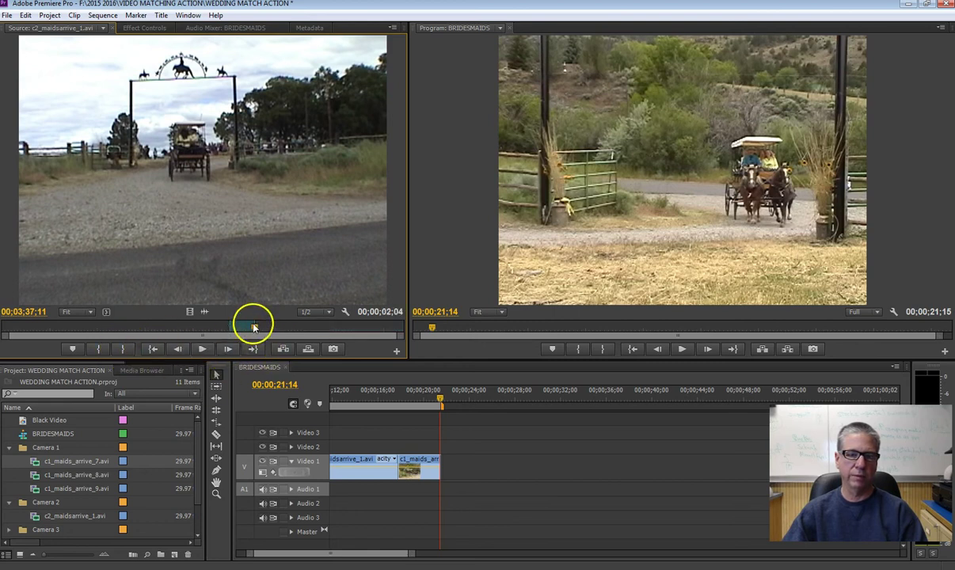
drag(255, 327, 261, 329)
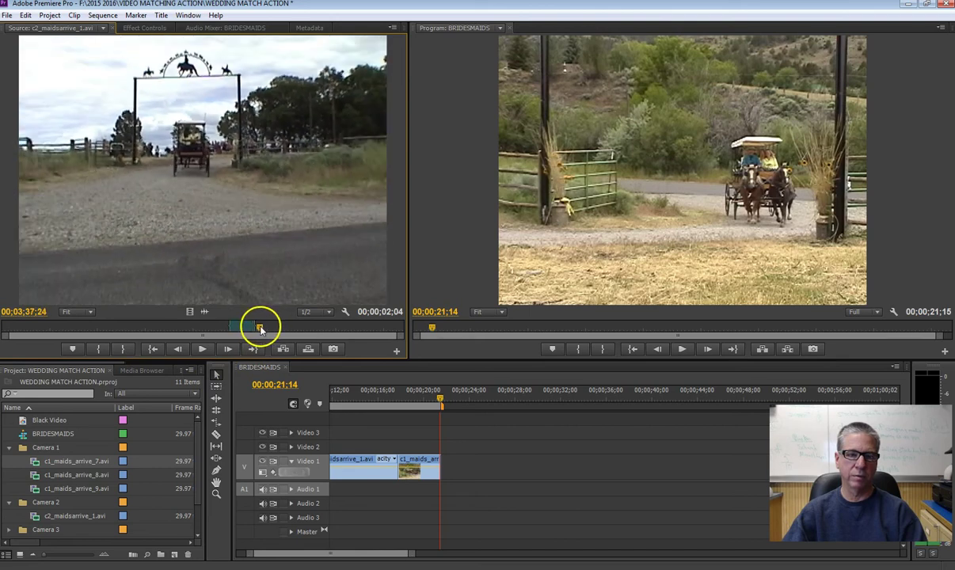
Step: Extend the Camera 2 Out point and place the clip after Camera 1, making BRIDESMAIDS 00;00;23;19 long
click(124, 352)
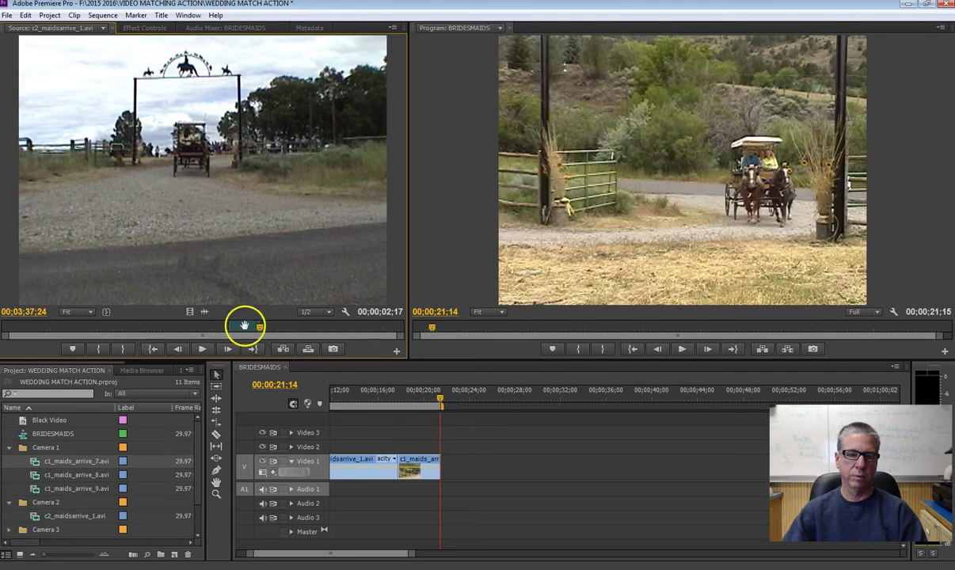
drag(231, 323, 441, 469)
drag(453, 394, 463, 397)
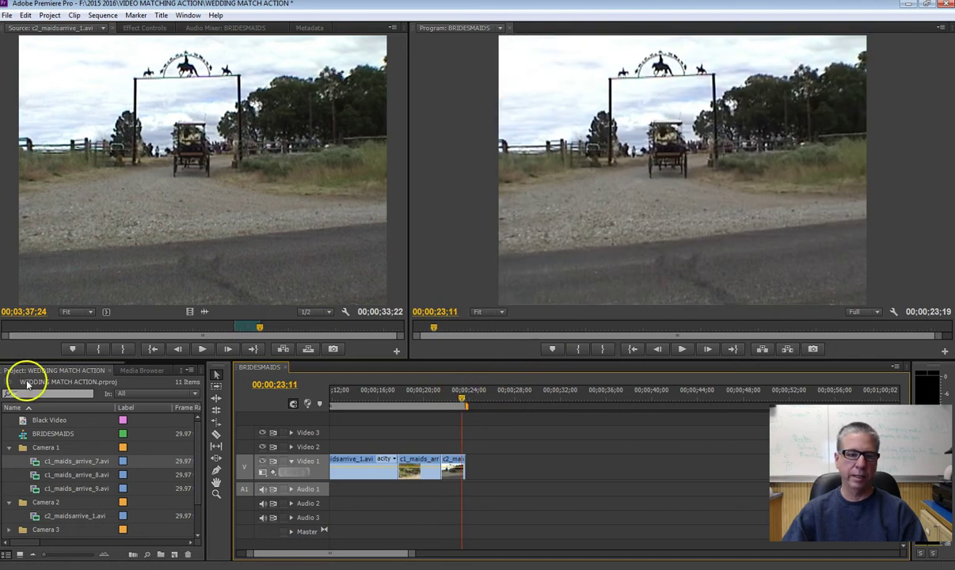
Step: Collapse the Camera 1 folder and load c1_maids_arrive_7.avi in the Source monitor
click(34, 477)
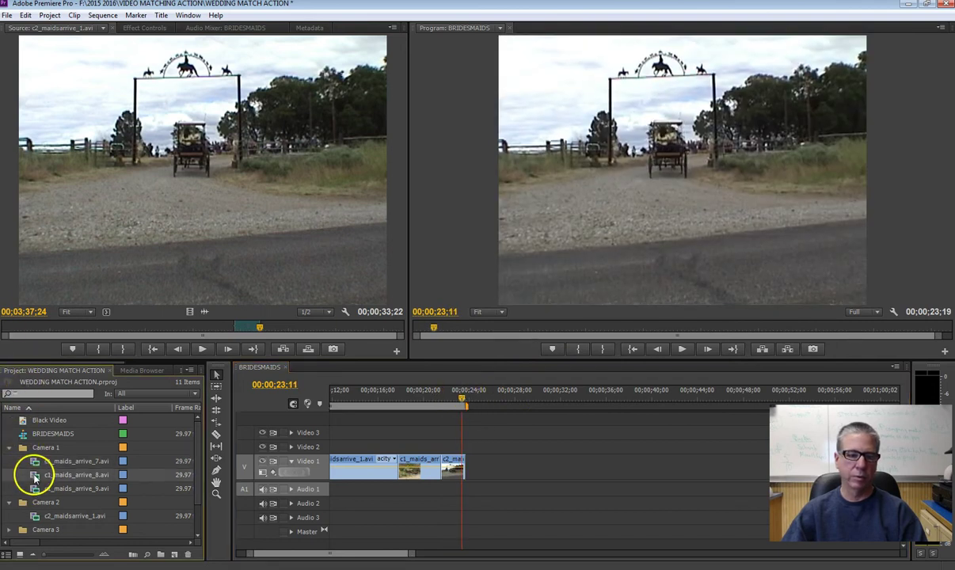
click(9, 448)
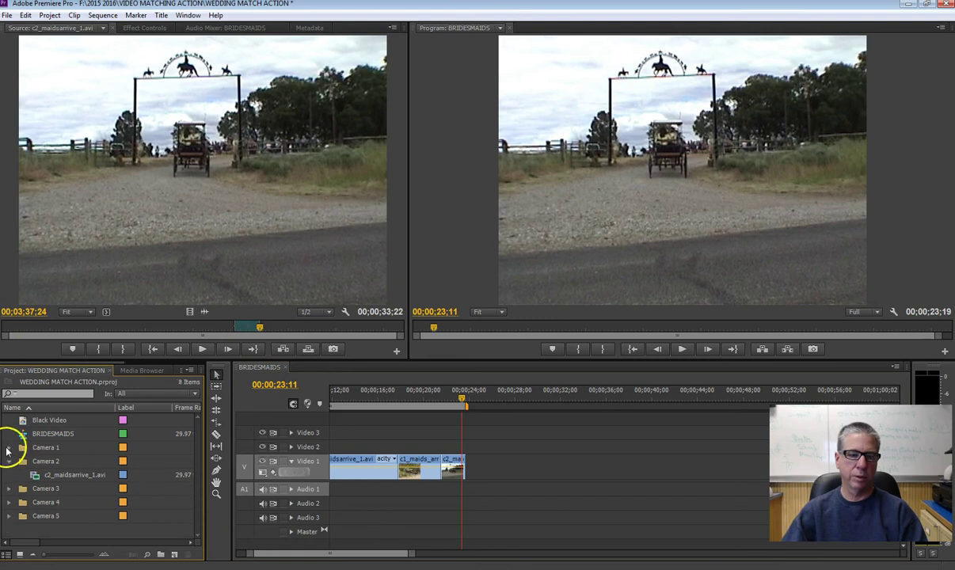
click(104, 30)
click(87, 80)
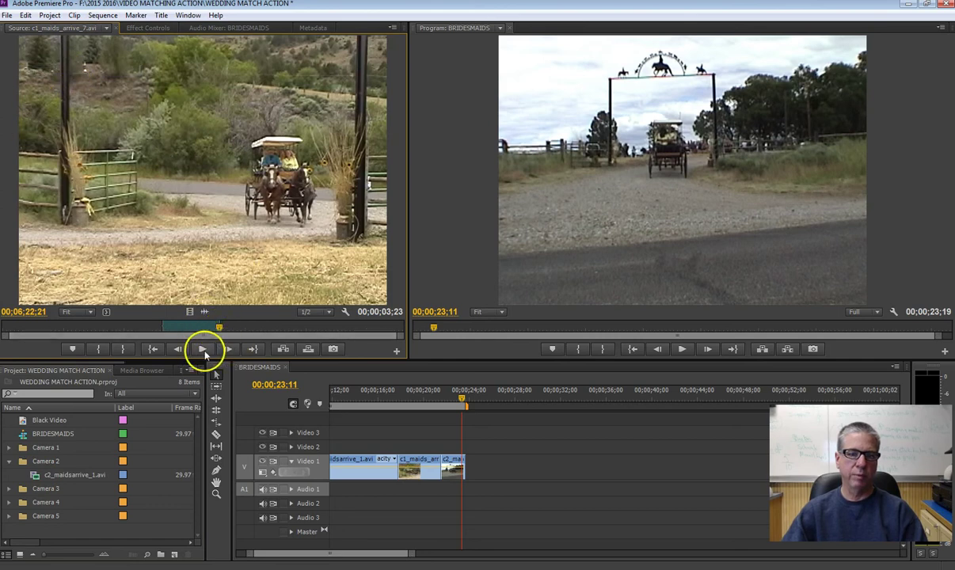
Step: Mark an In point on the carriage and an Out point after it leaves the gate
click(204, 350)
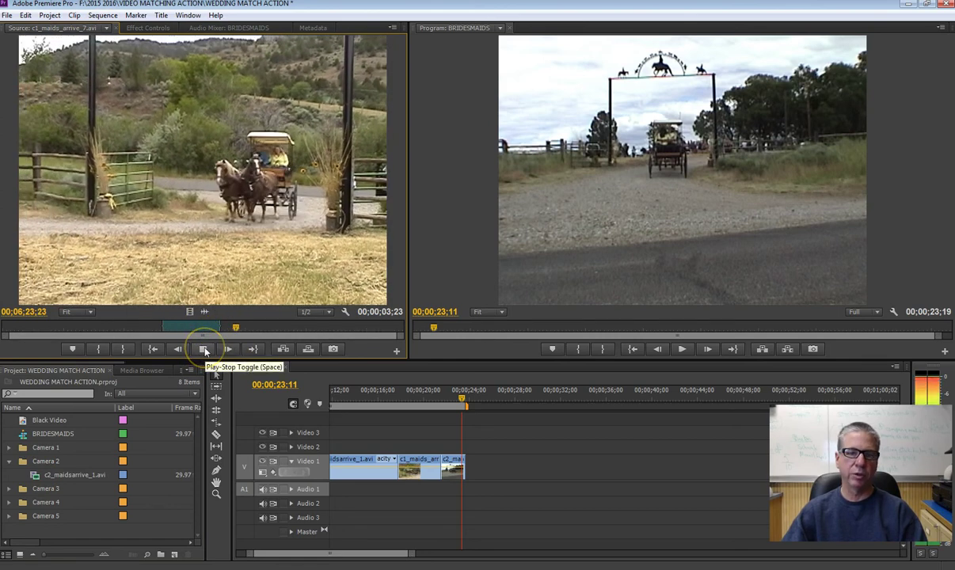
click(204, 349)
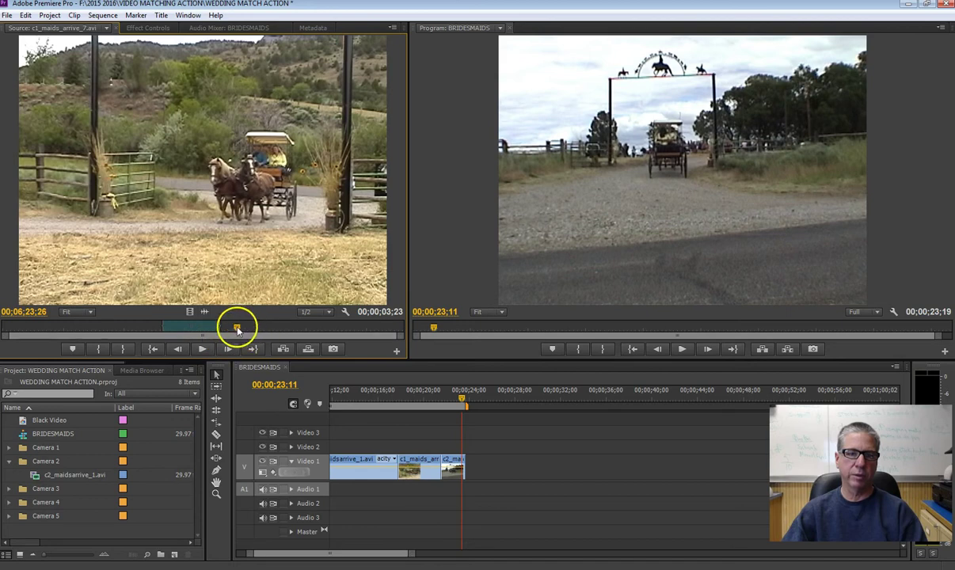
click(94, 350)
click(204, 349)
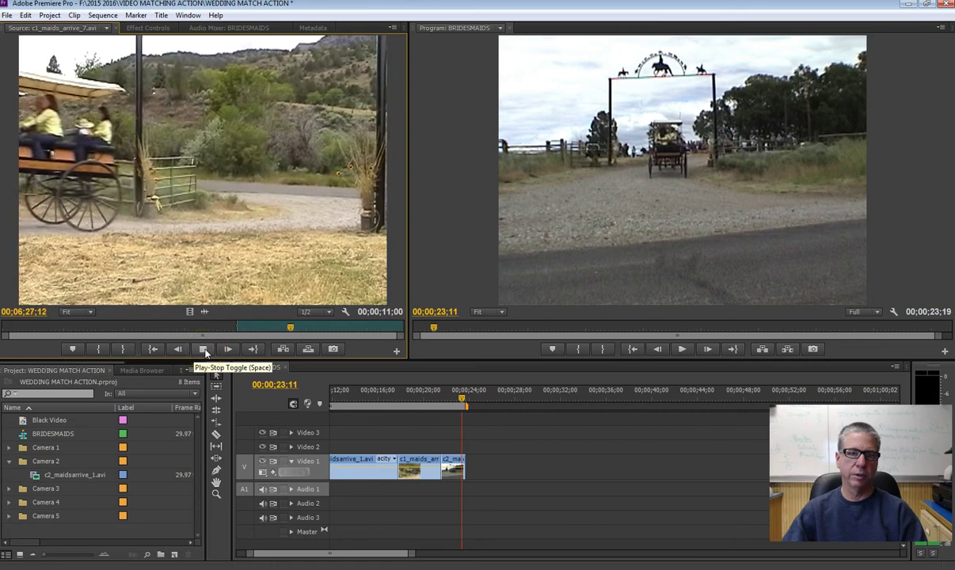
click(204, 349)
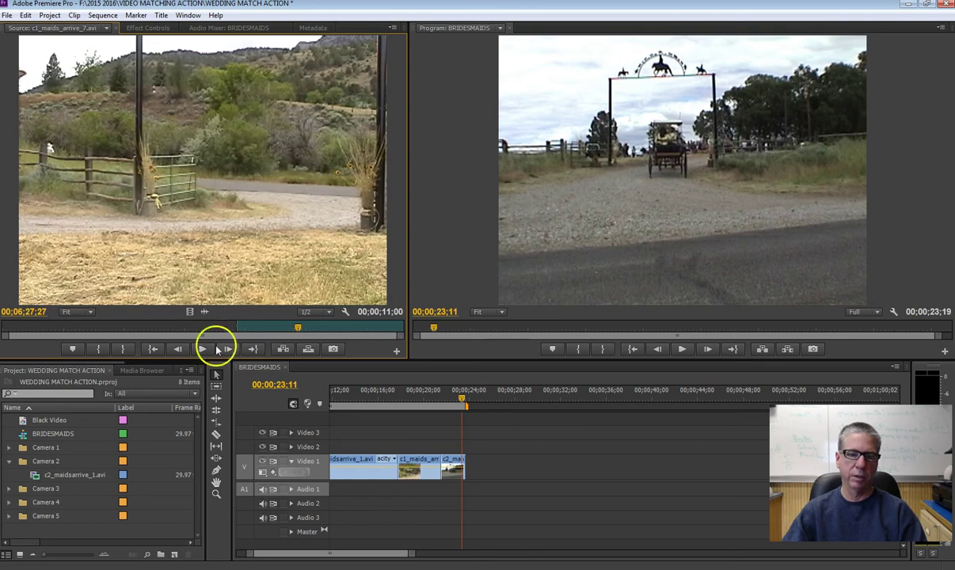
mouse_move(298, 328)
mouse_down()
mouse_move(287, 327)
mouse_move(302, 330)
mouse_up()
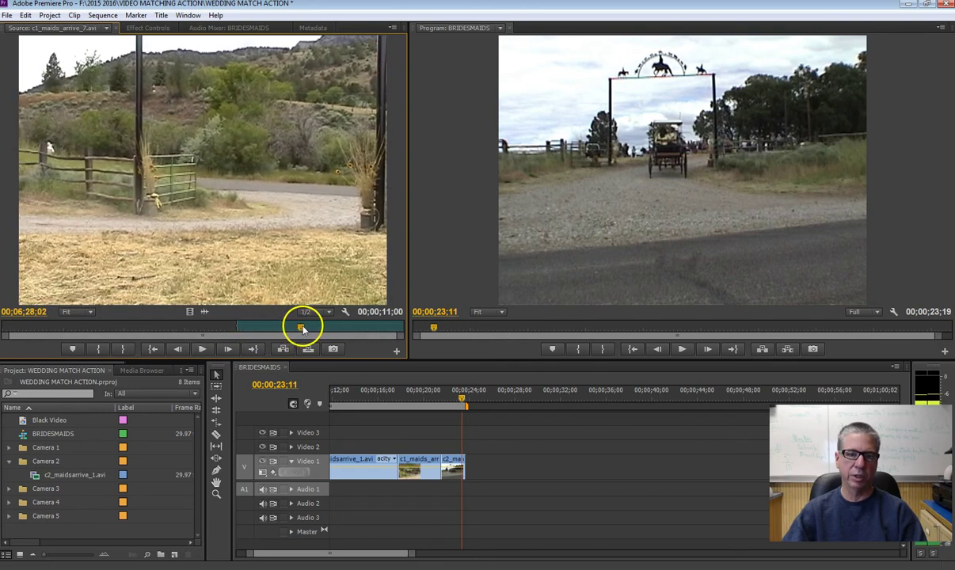
click(120, 349)
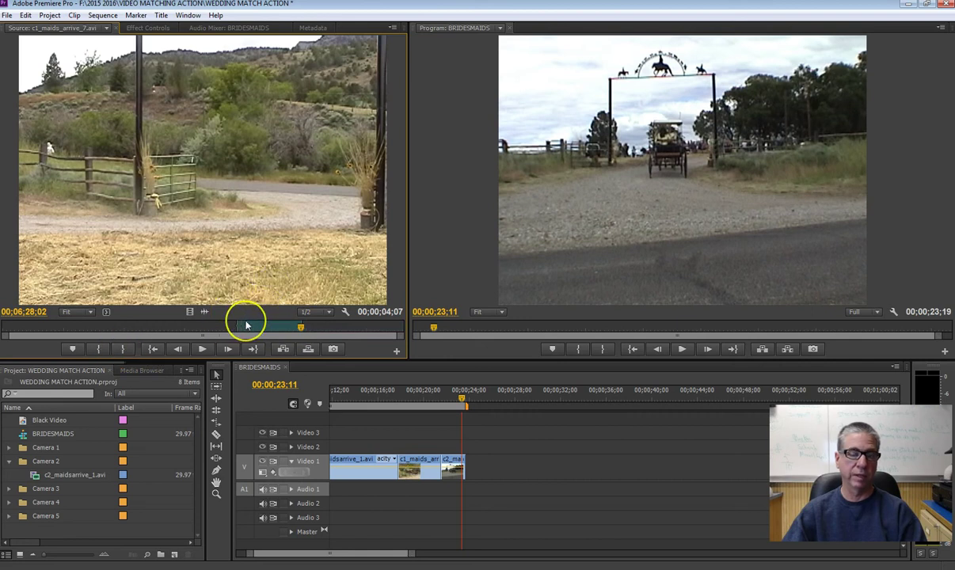